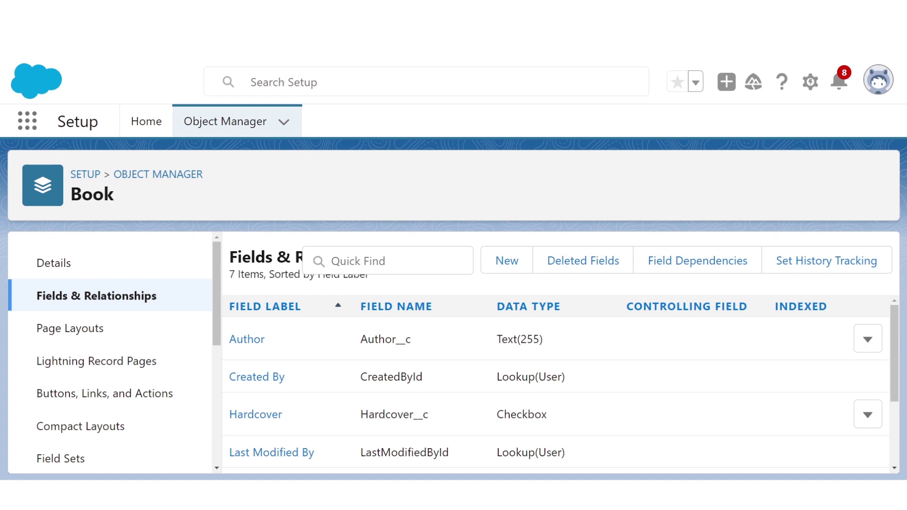
Step: Show the Book object's Page Layouts list from Object Manager
{"action": "left_click", "coordinate": [135, 328]}
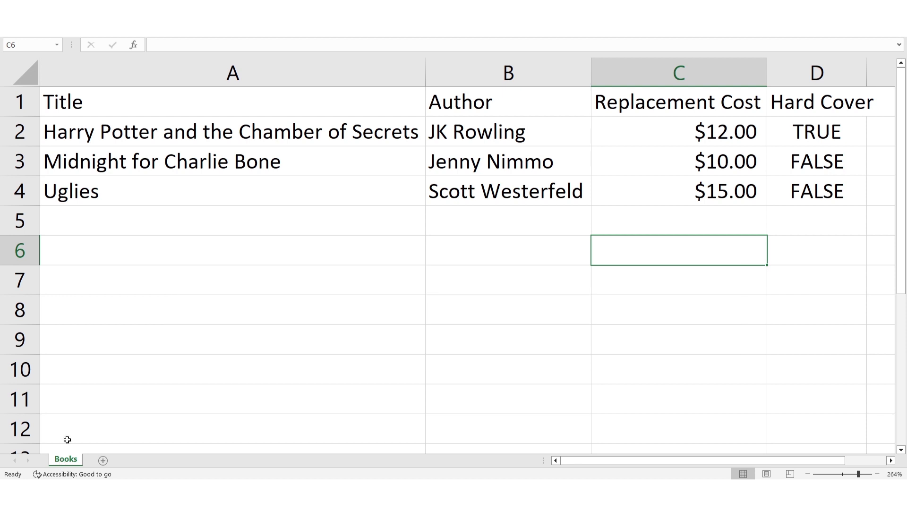
{"action": "left_click", "coordinate": [382, 109]}
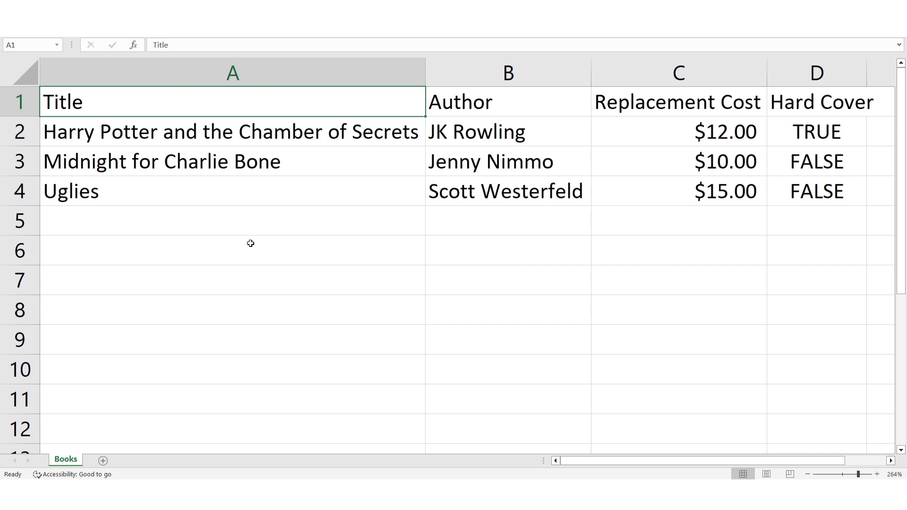
{"action": "left_click", "coordinate": [693, 101]}
{"action": "left_click", "coordinate": [811, 105]}
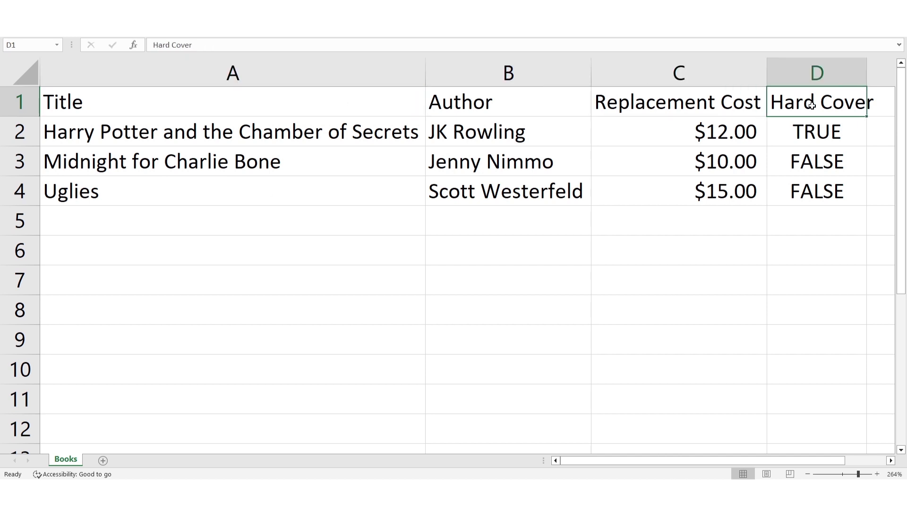
{"action": "left_click", "coordinate": [813, 137]}
{"action": "left_click", "coordinate": [816, 167]}
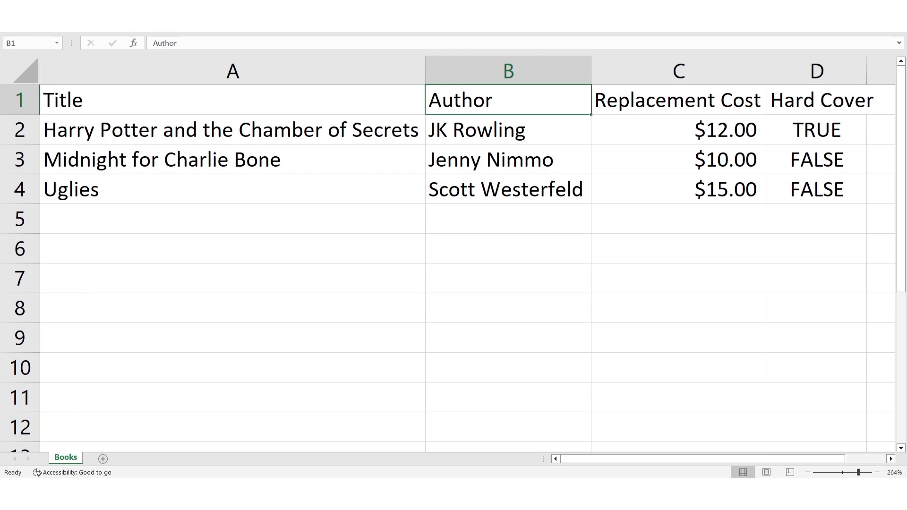
{"action": "left_click", "coordinate": [310, 91]}
{"action": "left_click", "coordinate": [528, 102]}
{"action": "left_click", "coordinate": [647, 102]}
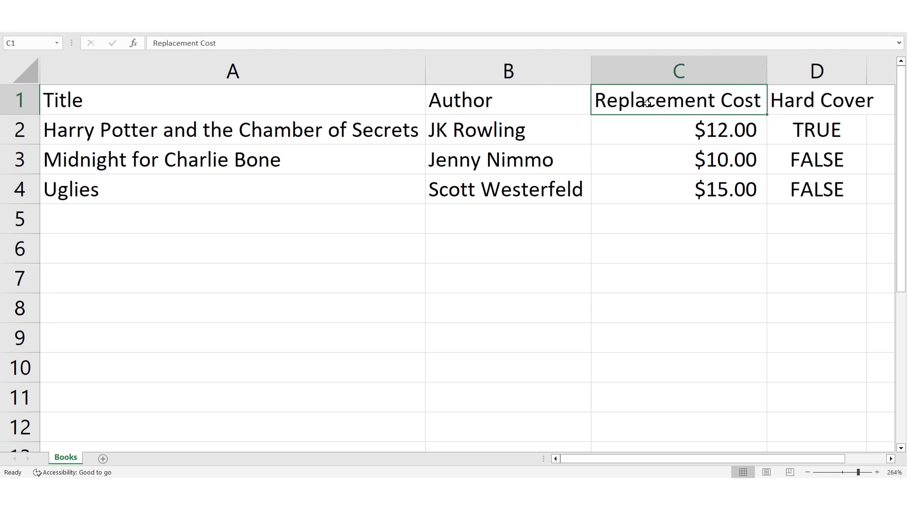
{"action": "left_click", "coordinate": [166, 132]}
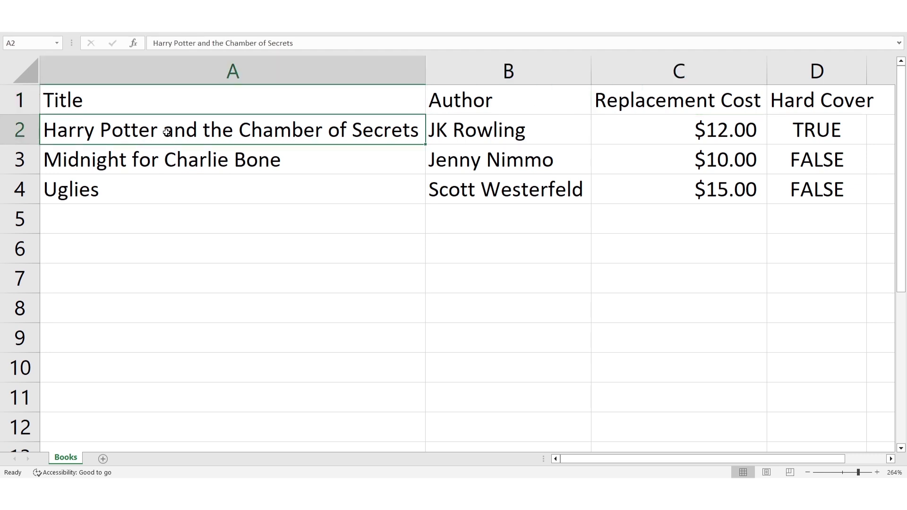
{"action": "left_click", "coordinate": [177, 167]}
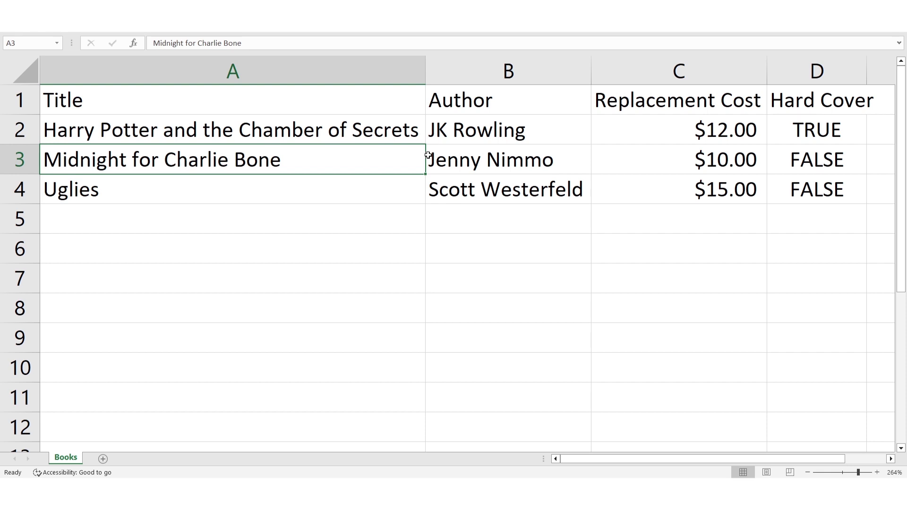
{"action": "left_click", "coordinate": [507, 129]}
{"action": "left_click", "coordinate": [512, 156]}
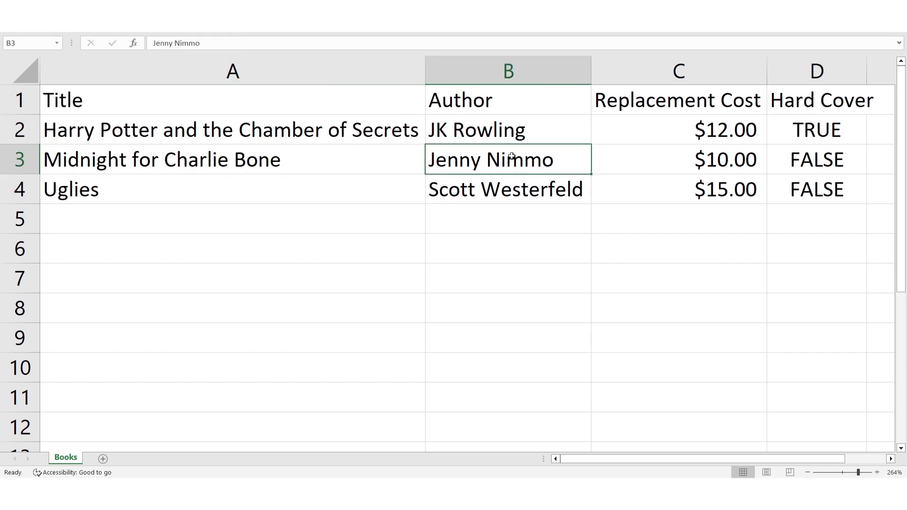
{"action": "left_click", "coordinate": [679, 132]}
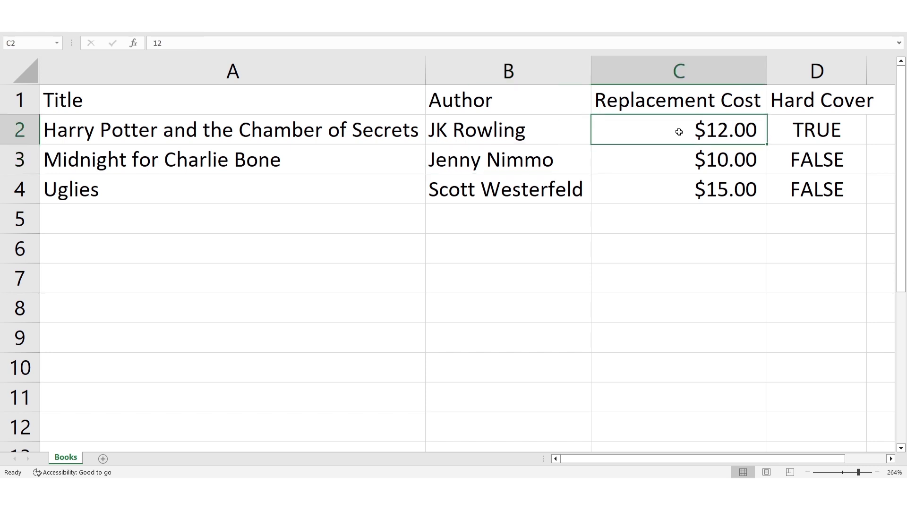
{"action": "left_click", "coordinate": [690, 161]}
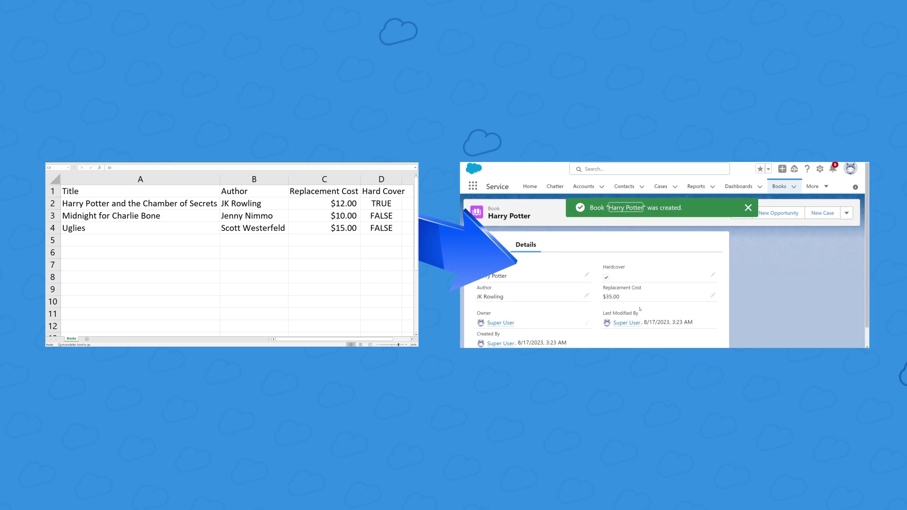
Step: Put the Harry Potter record's Author value into inline edit mode
{"action": "scroll", "coordinate": [638, 312], "scroll_direction": "down", "scroll_amount": 1}
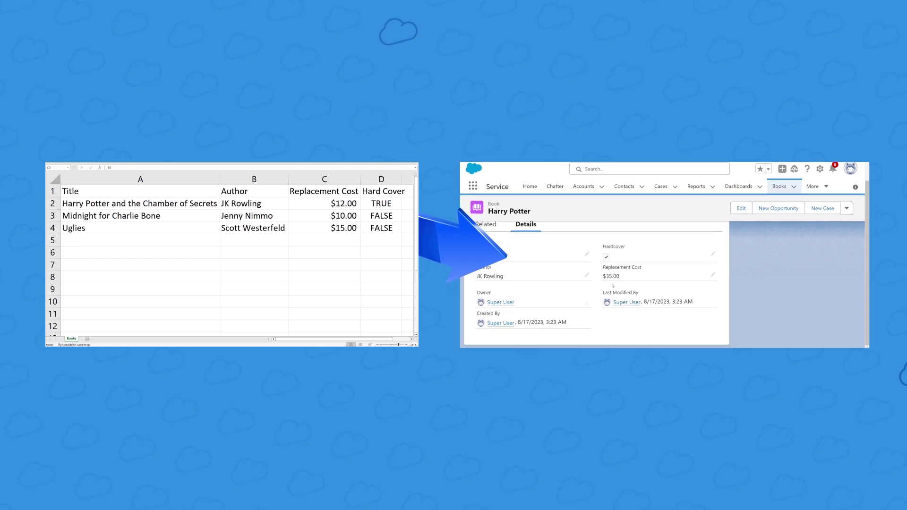
{"action": "left_click", "coordinate": [587, 276]}
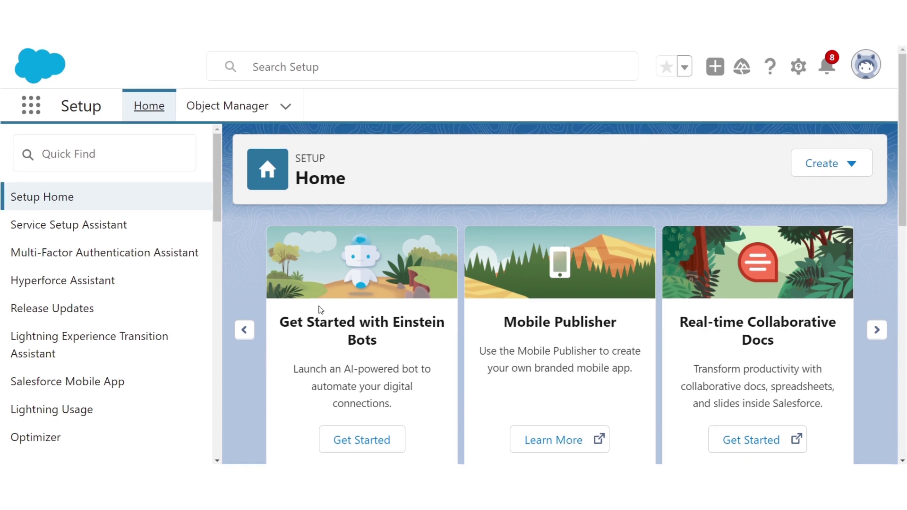
Step: Go to Object Manager and browse the full list of org objects
{"action": "left_click", "coordinate": [226, 113]}
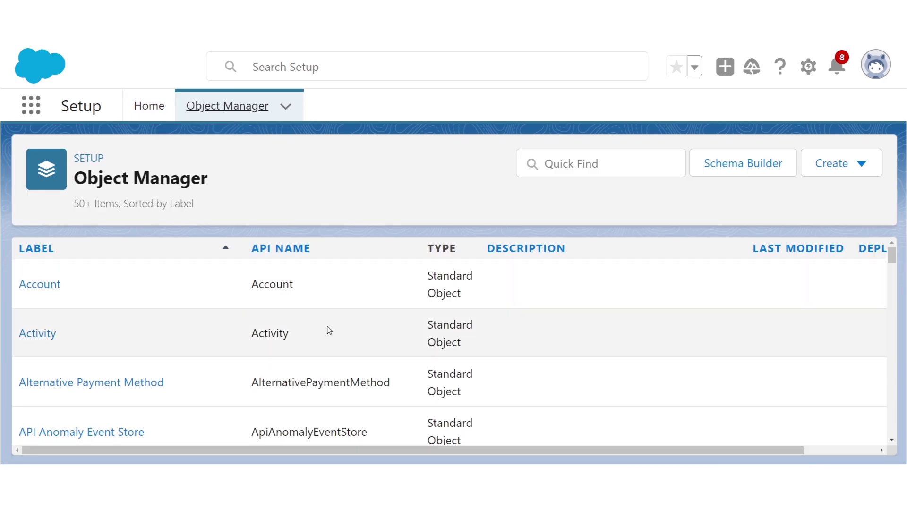
{"action": "scroll", "coordinate": [330, 330], "scroll_direction": "down", "scroll_amount": 3}
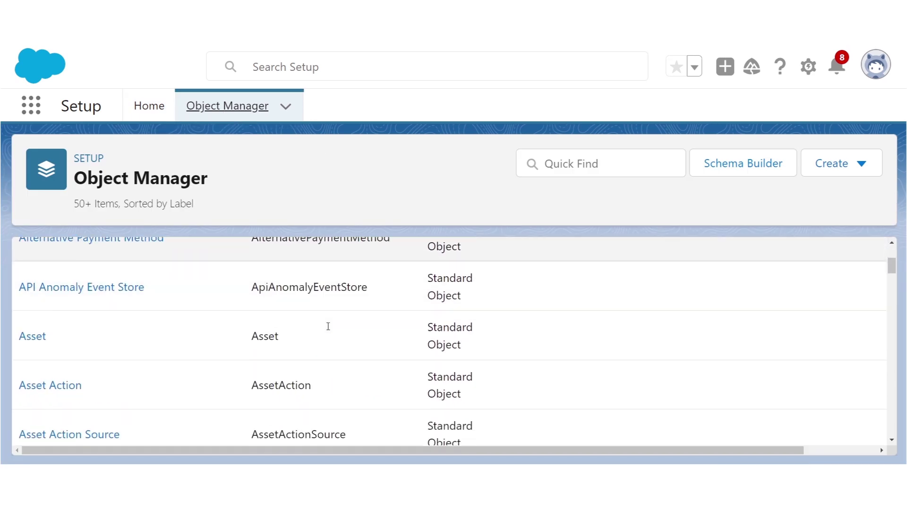
{"action": "scroll", "coordinate": [329, 331], "scroll_direction": "down", "scroll_amount": 1}
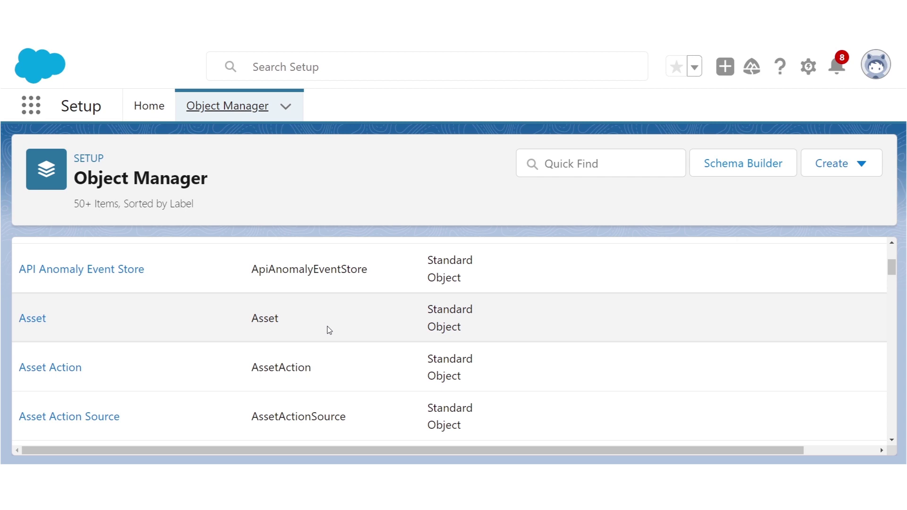
{"action": "scroll", "coordinate": [330, 331], "scroll_direction": "down", "scroll_amount": 1}
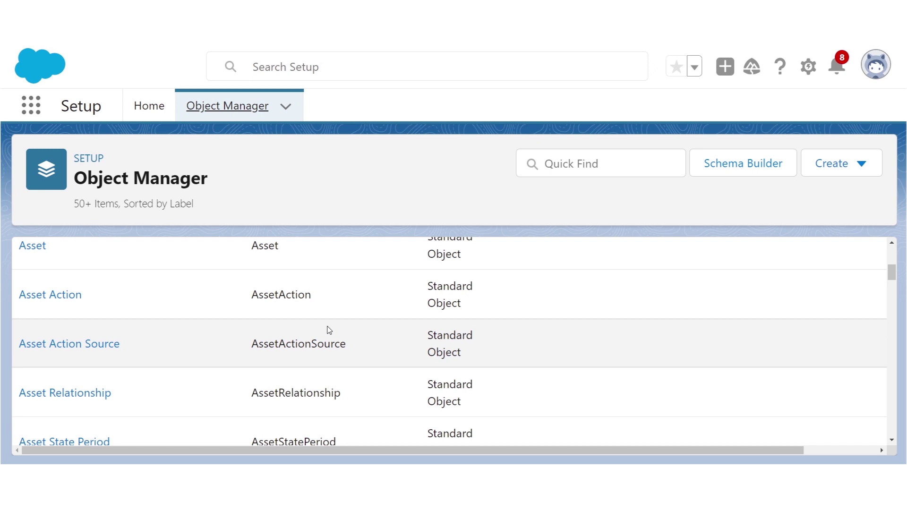
{"action": "scroll", "coordinate": [330, 330], "scroll_direction": "up", "scroll_amount": 1}
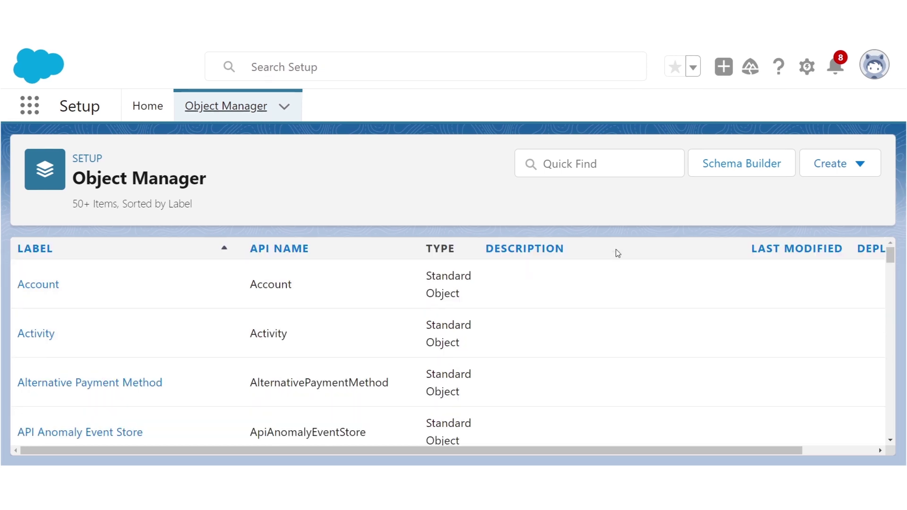
Step: Start a new custom object with Label 'Book' and Plural Label 'Books'
{"action": "left_click", "coordinate": [857, 168]}
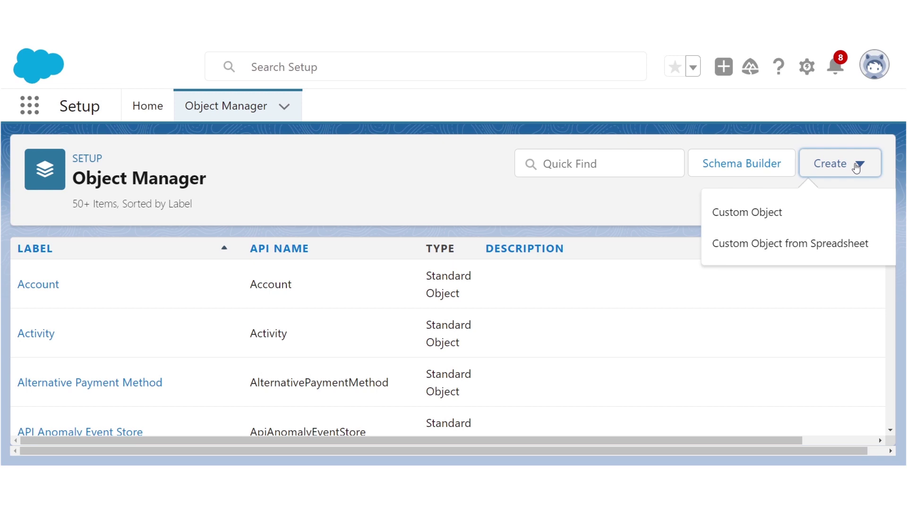
{"action": "left_click", "coordinate": [785, 218]}
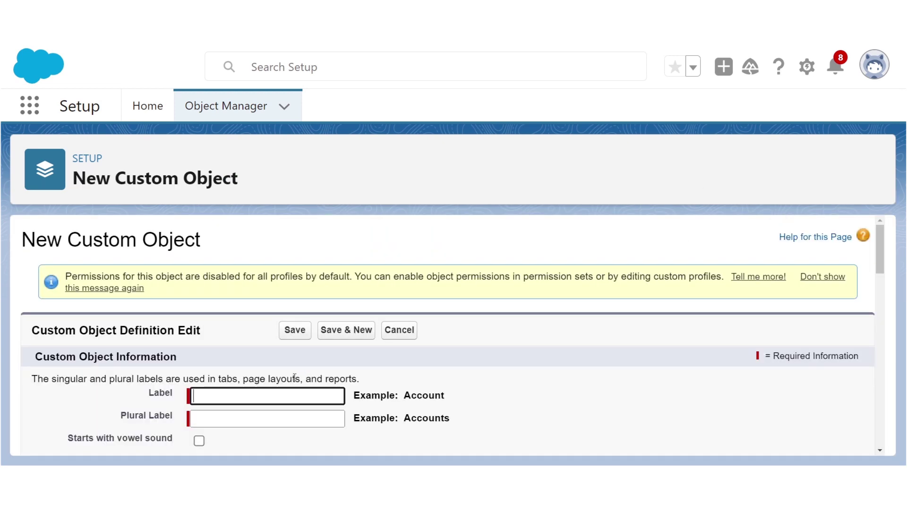
{"action": "scroll", "coordinate": [295, 378], "scroll_direction": "down", "scroll_amount": 1}
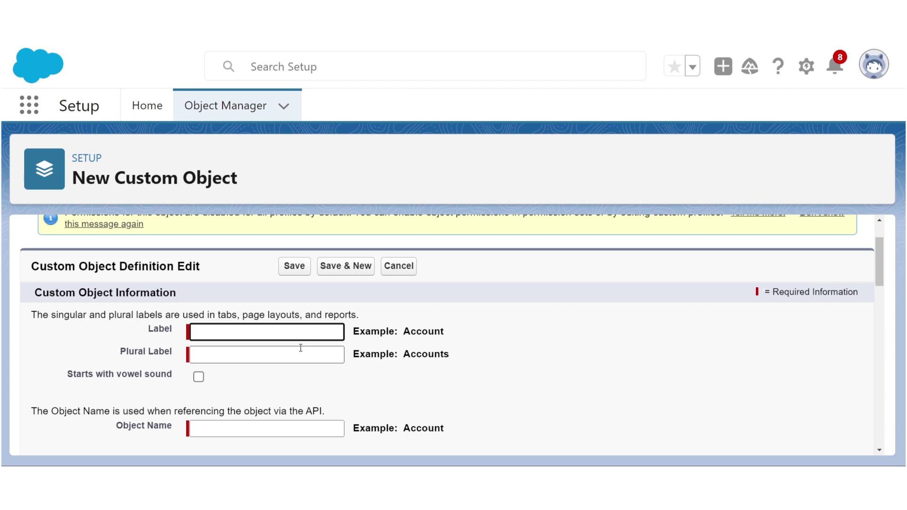
{"action": "type", "text": "Book"}
{"action": "left_click", "coordinate": [262, 354]}
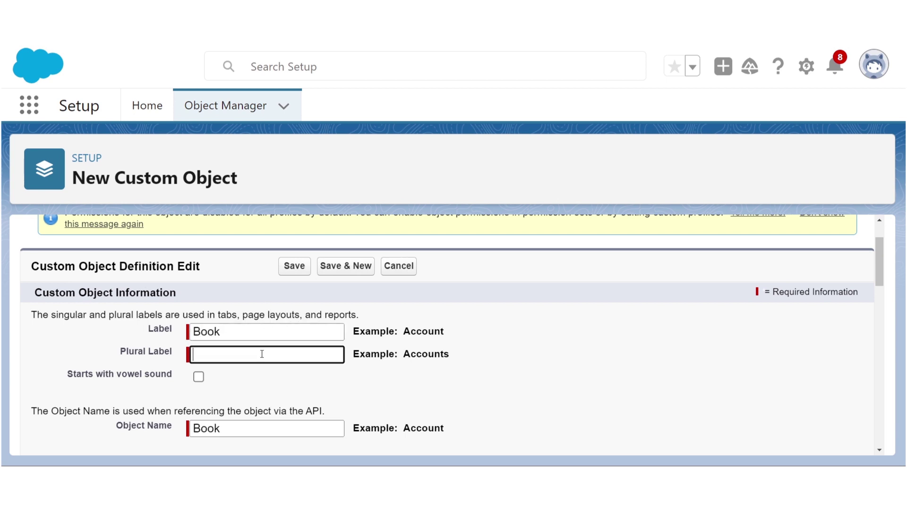
{"action": "type", "text": "Books"}
{"action": "scroll", "coordinate": [259, 377], "scroll_direction": "down", "scroll_amount": 1}
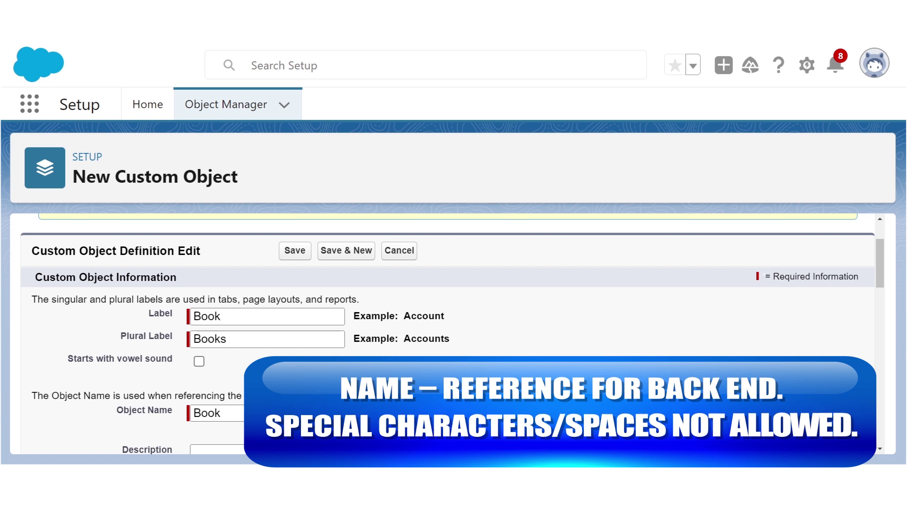
Step: Change the object's record name from 'Book Name' to 'Title'
{"action": "scroll", "coordinate": [457, 337], "scroll_direction": "down", "scroll_amount": 5}
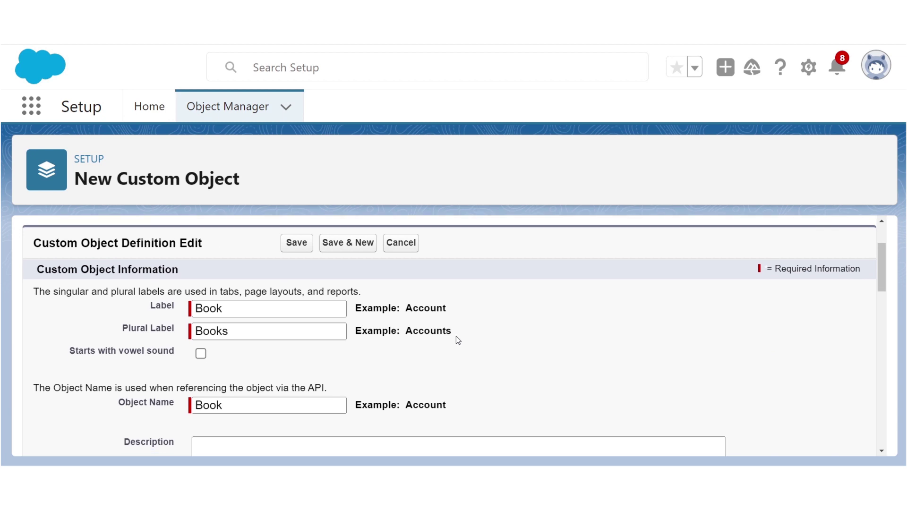
{"action": "scroll", "coordinate": [456, 339], "scroll_direction": "down", "scroll_amount": 3}
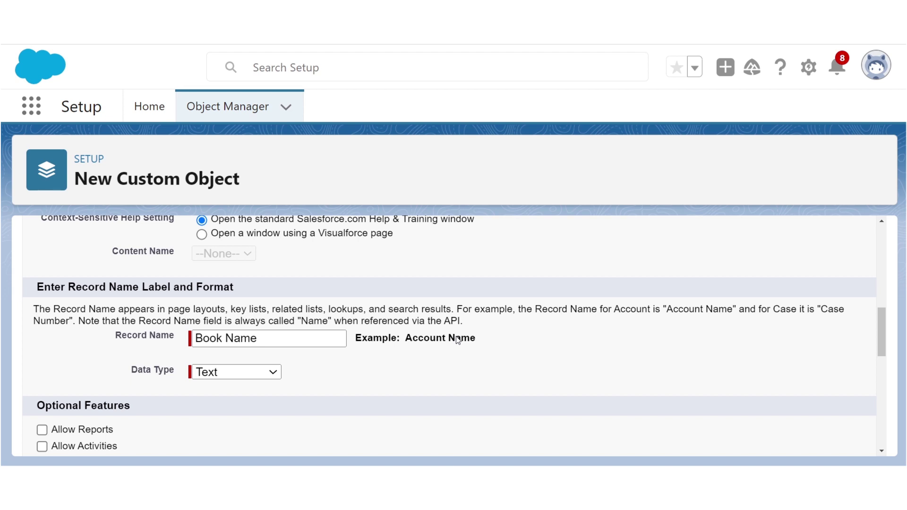
{"action": "left_click_drag", "start_coordinate": [293, 343], "coordinate": [148, 326]}
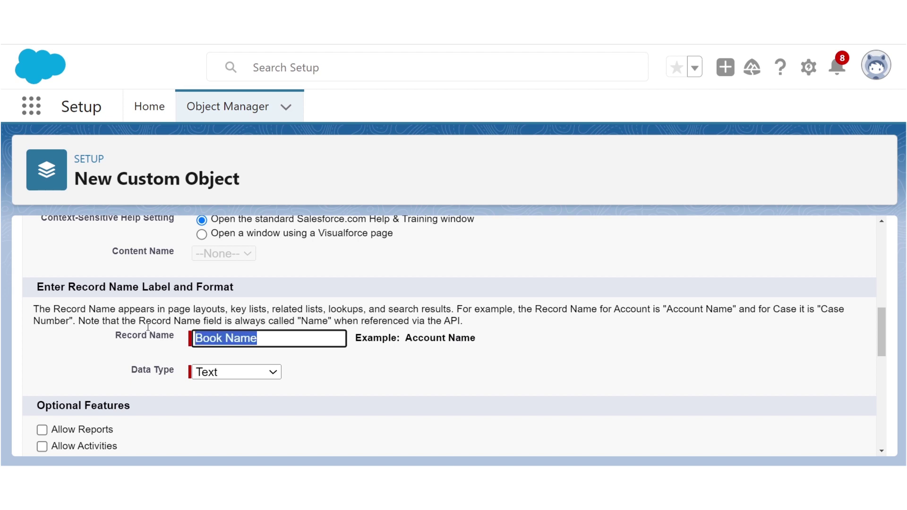
{"action": "type", "text": "Title"}
{"action": "left_click", "coordinate": [496, 352]}
Step: Enable launching the New Custom Tab Wizard after saving, and save the Book object
{"action": "scroll", "coordinate": [496, 351], "scroll_direction": "down", "scroll_amount": 2}
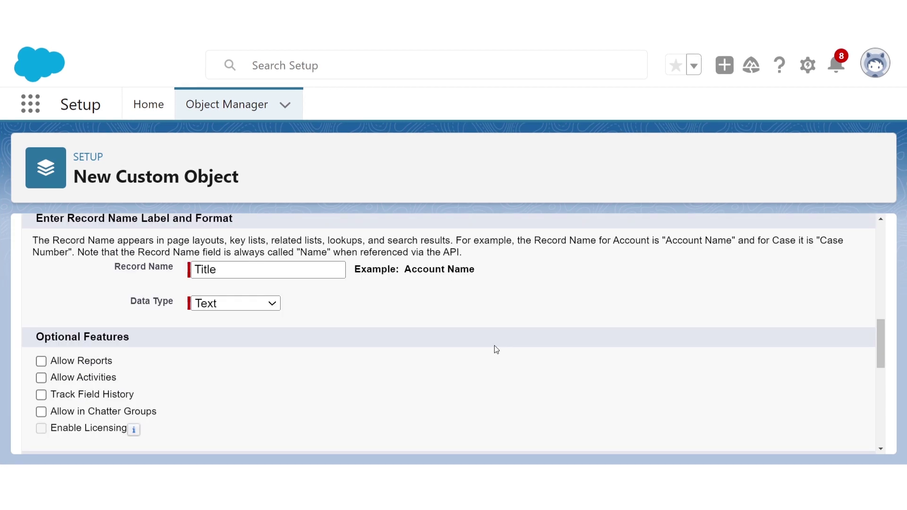
{"action": "scroll", "coordinate": [495, 346], "scroll_direction": "down", "scroll_amount": 5}
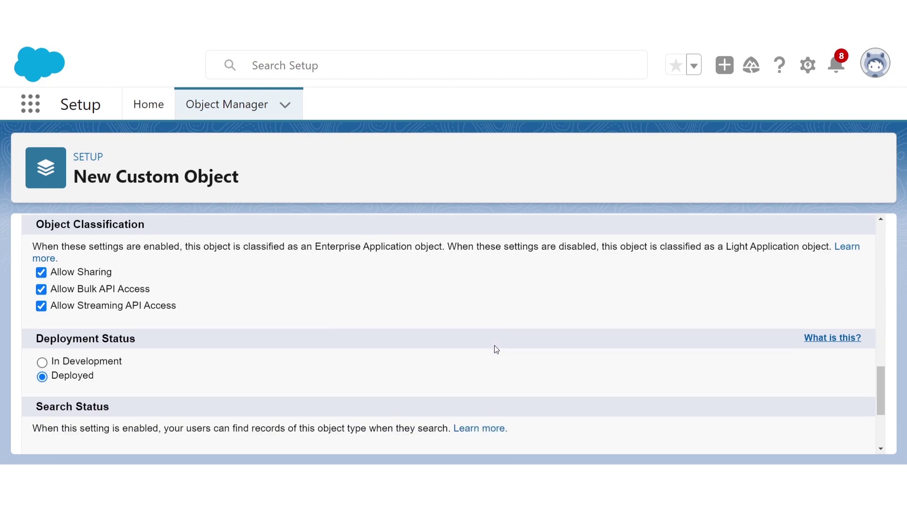
{"action": "scroll", "coordinate": [495, 345], "scroll_direction": "down", "scroll_amount": 3}
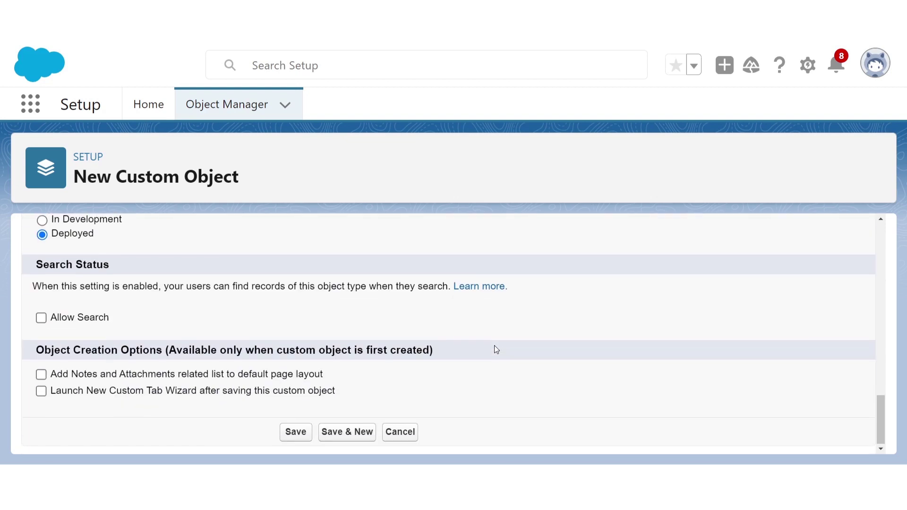
{"action": "left_click", "coordinate": [246, 392]}
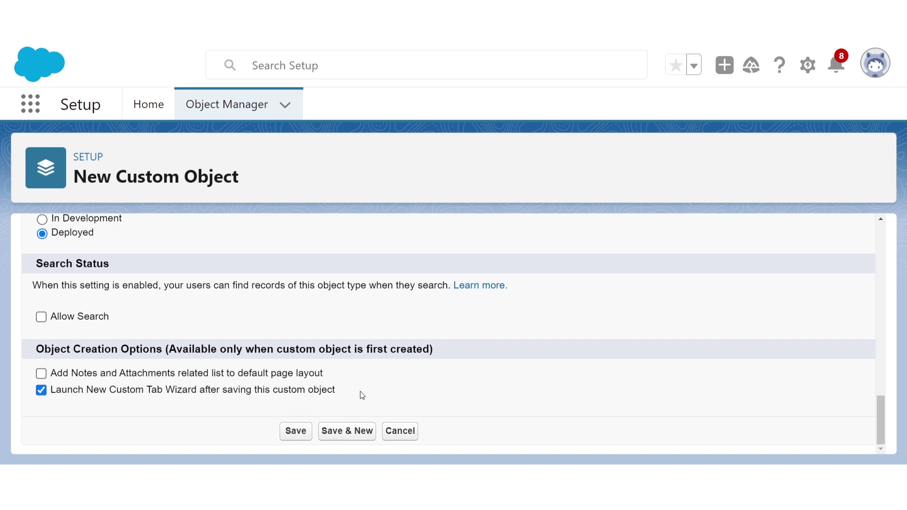
{"action": "left_click", "coordinate": [305, 431]}
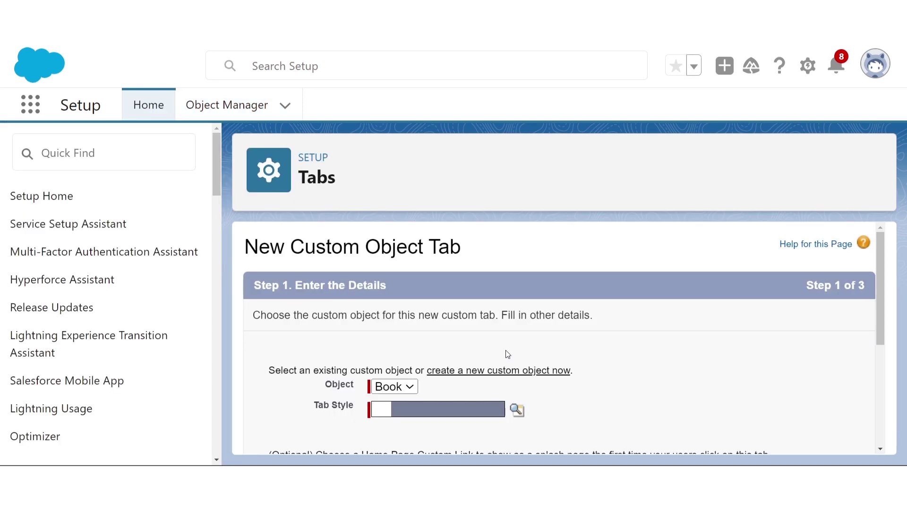
Step: Create the Book tab with Books style, default-on for all profiles, in every custom app
{"action": "scroll", "coordinate": [509, 354], "scroll_direction": "down", "scroll_amount": 1}
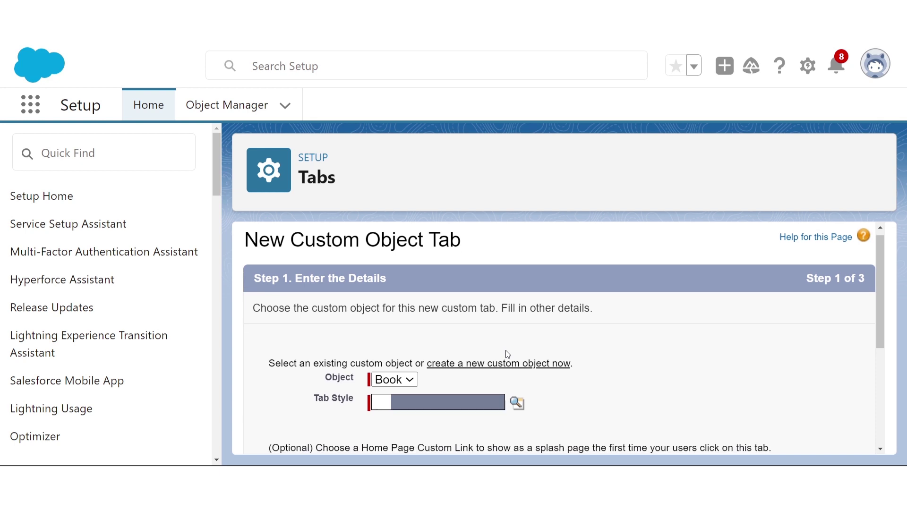
{"action": "scroll", "coordinate": [508, 354], "scroll_direction": "down", "scroll_amount": 1}
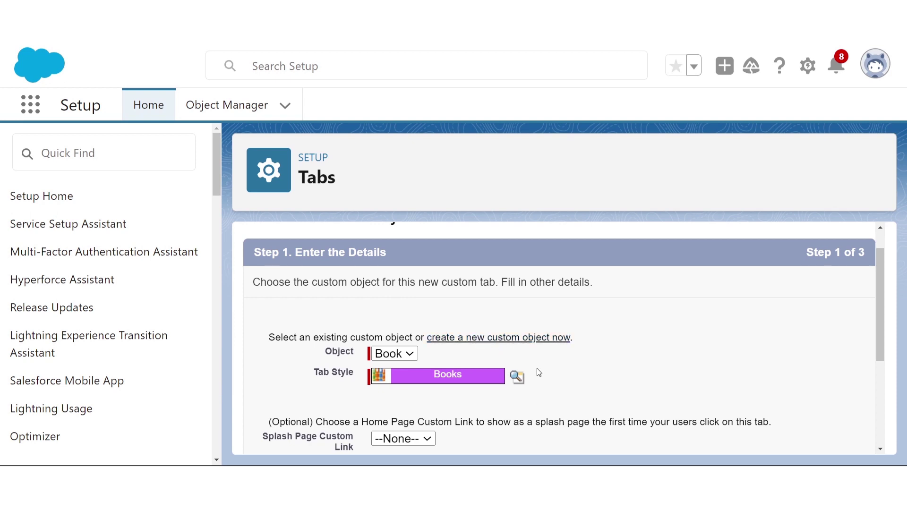
{"action": "scroll", "coordinate": [548, 391], "scroll_direction": "down", "scroll_amount": 4}
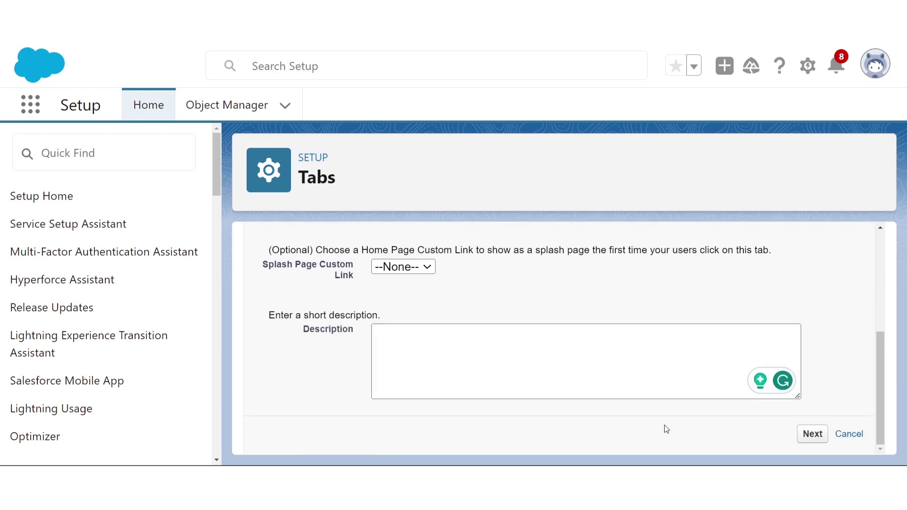
{"action": "left_click", "coordinate": [798, 438]}
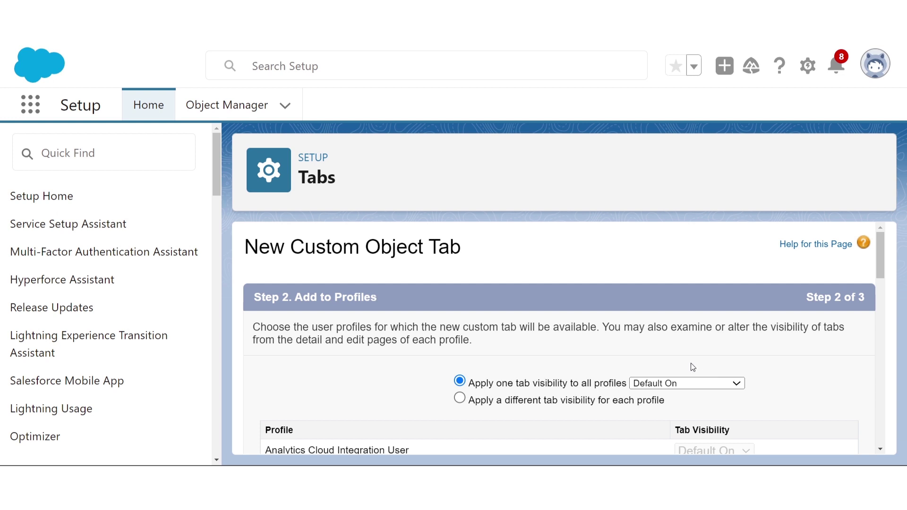
{"action": "scroll", "coordinate": [692, 367], "scroll_direction": "down", "scroll_amount": 1}
{"action": "scroll", "coordinate": [692, 367], "scroll_direction": "down", "scroll_amount": 1}
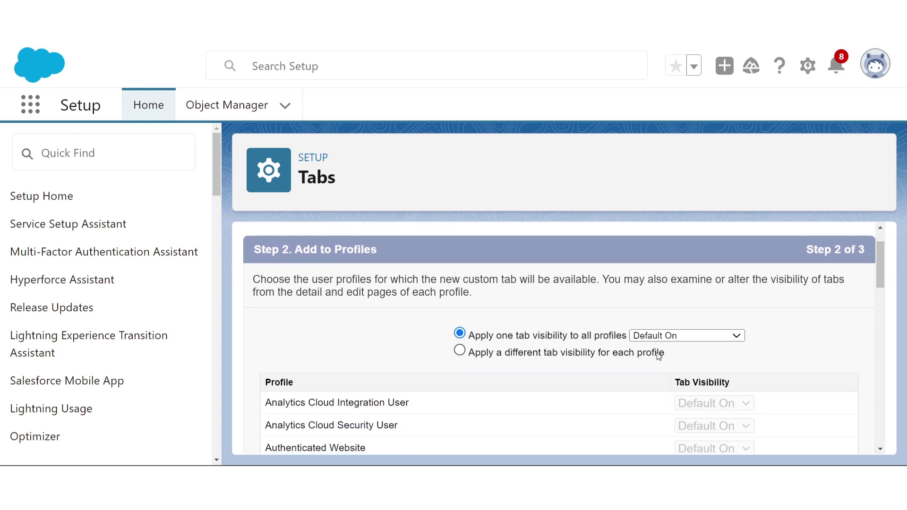
{"action": "scroll", "coordinate": [653, 367], "scroll_direction": "down", "scroll_amount": 15}
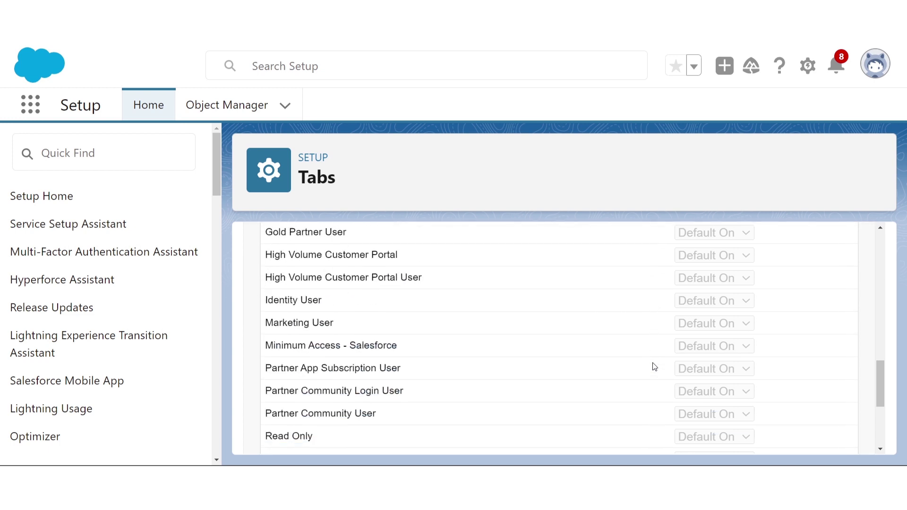
{"action": "left_click", "coordinate": [813, 433]}
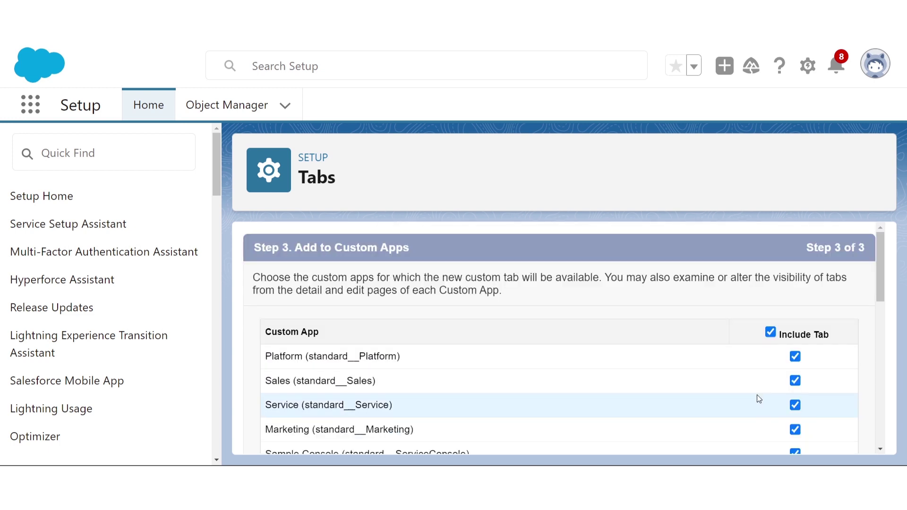
{"action": "scroll", "coordinate": [711, 346], "scroll_direction": "down", "scroll_amount": 10}
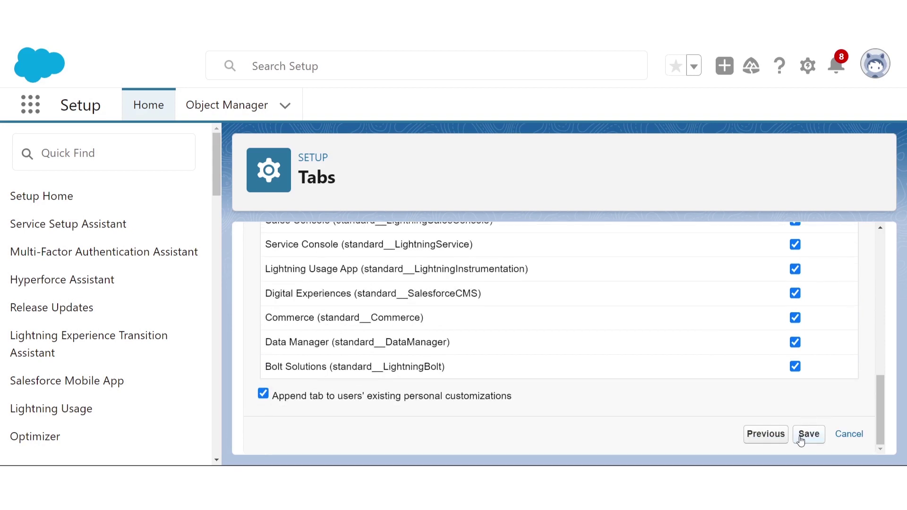
{"action": "left_click", "coordinate": [809, 434]}
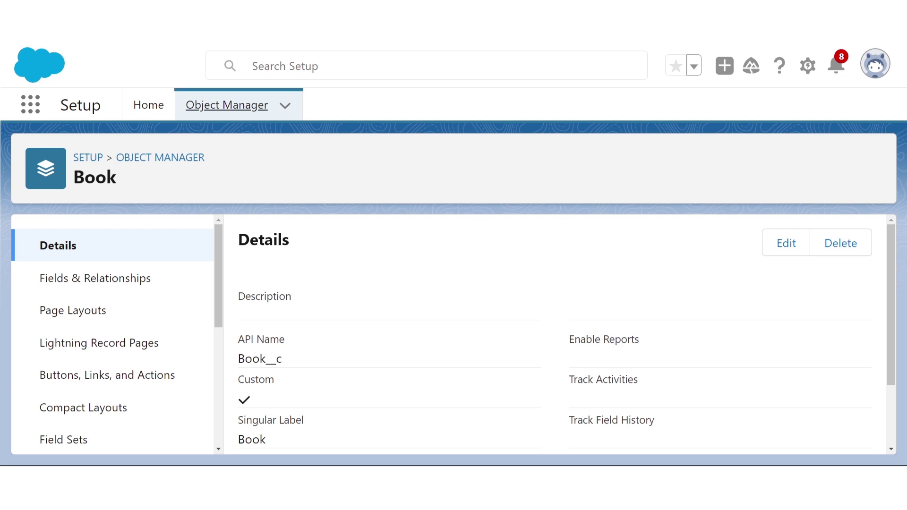
Step: From Book's Fields & Relationships, begin a new custom field of type Text
{"action": "left_click", "coordinate": [132, 282]}
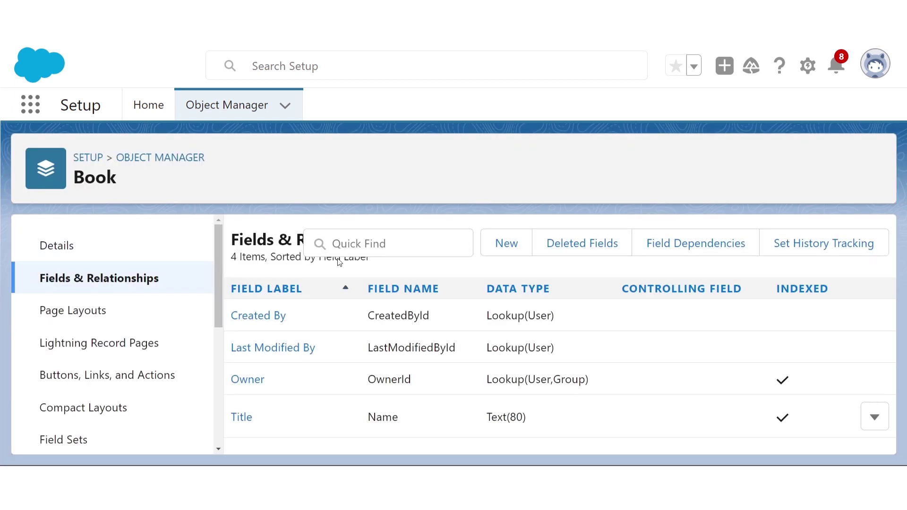
{"action": "left_click", "coordinate": [515, 246]}
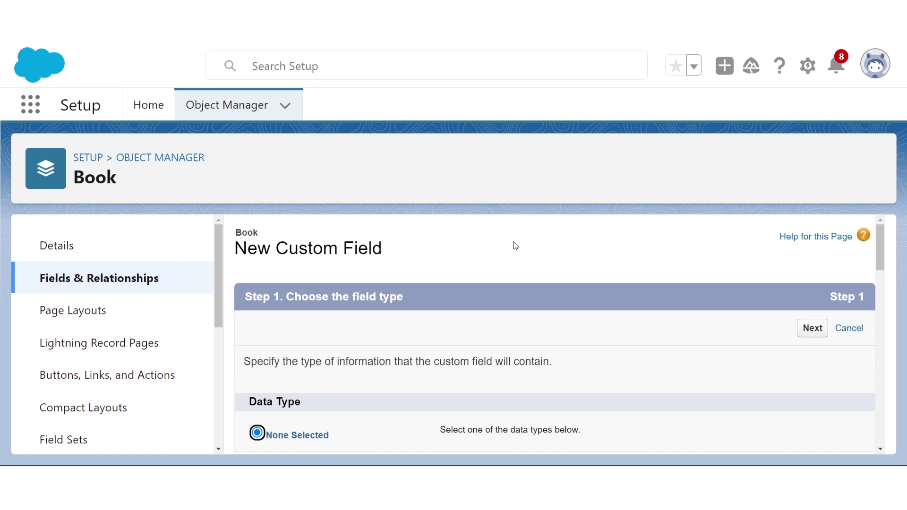
{"action": "scroll", "coordinate": [440, 318], "scroll_direction": "down", "scroll_amount": 5}
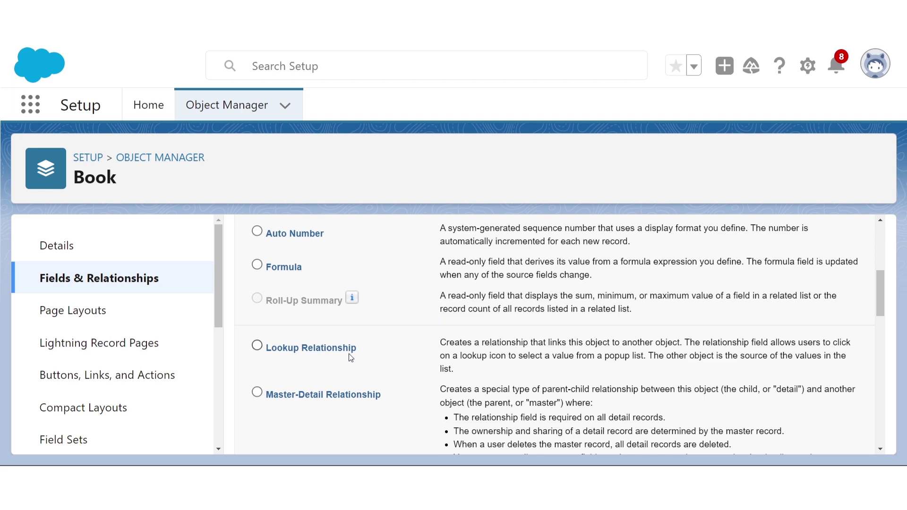
{"action": "scroll", "coordinate": [348, 355], "scroll_direction": "up", "scroll_amount": 3}
{"action": "scroll", "coordinate": [349, 358], "scroll_direction": "down", "scroll_amount": 8}
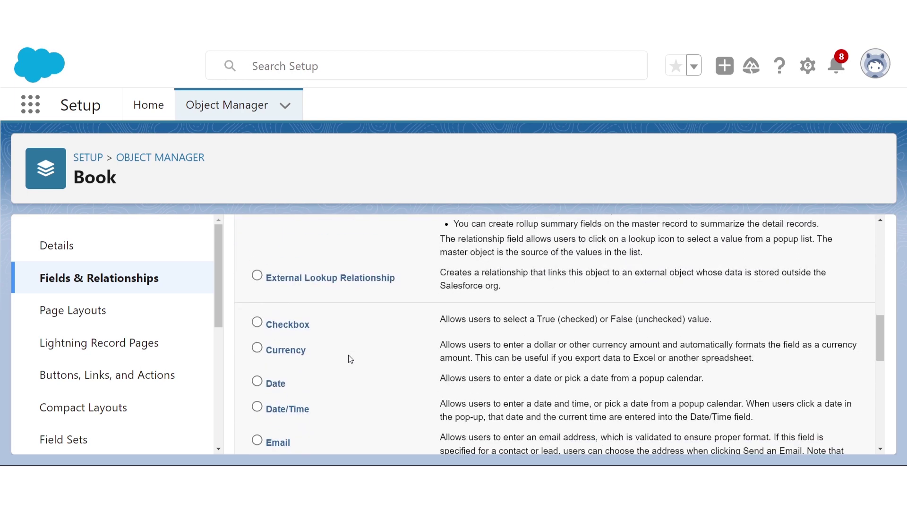
{"action": "scroll", "coordinate": [349, 359], "scroll_direction": "down", "scroll_amount": 7}
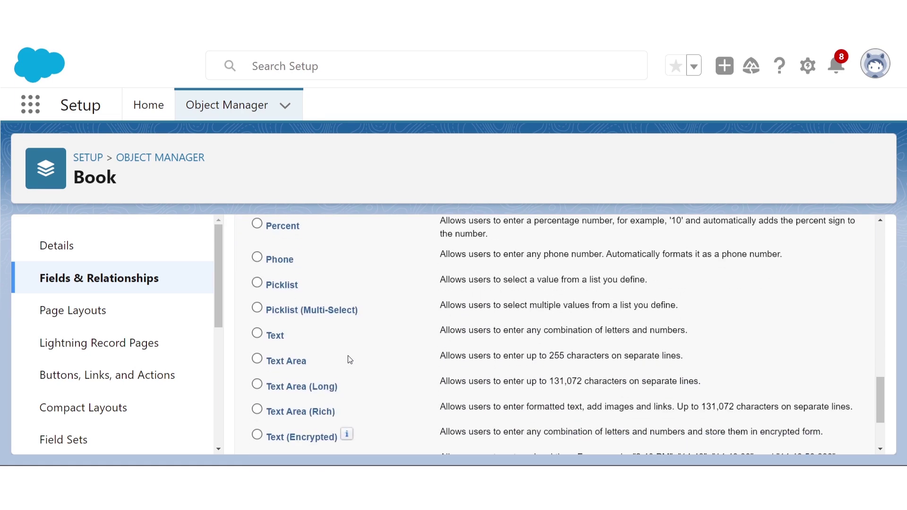
{"action": "left_click", "coordinate": [274, 337]}
{"action": "scroll", "coordinate": [712, 371], "scroll_direction": "down", "scroll_amount": 3}
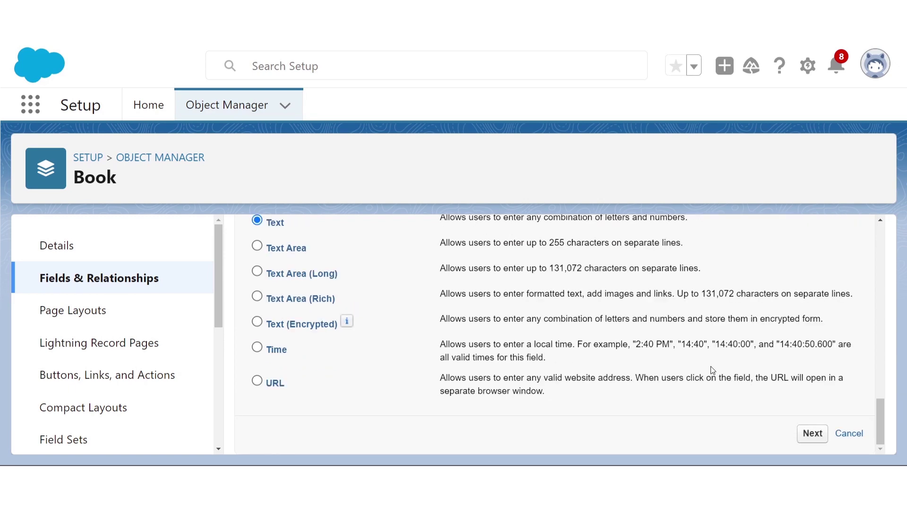
{"action": "left_click", "coordinate": [809, 435]}
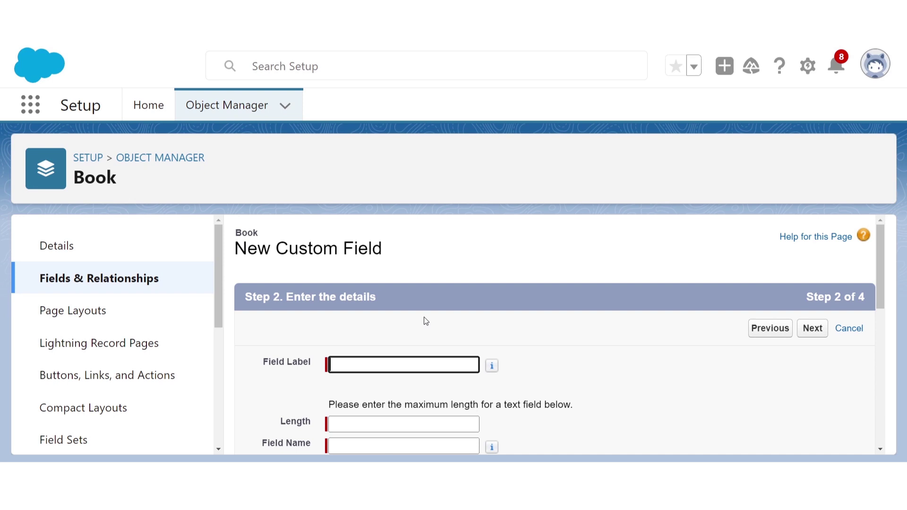
Step: Give the new Text field length 255 and the label 'Author'
{"action": "scroll", "coordinate": [426, 322], "scroll_direction": "down", "scroll_amount": 2}
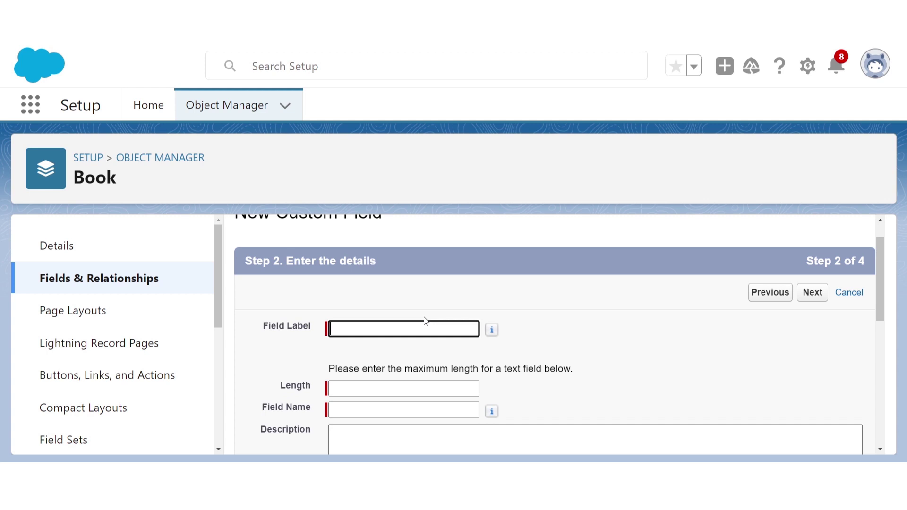
{"action": "scroll", "coordinate": [426, 321], "scroll_direction": "down", "scroll_amount": 1}
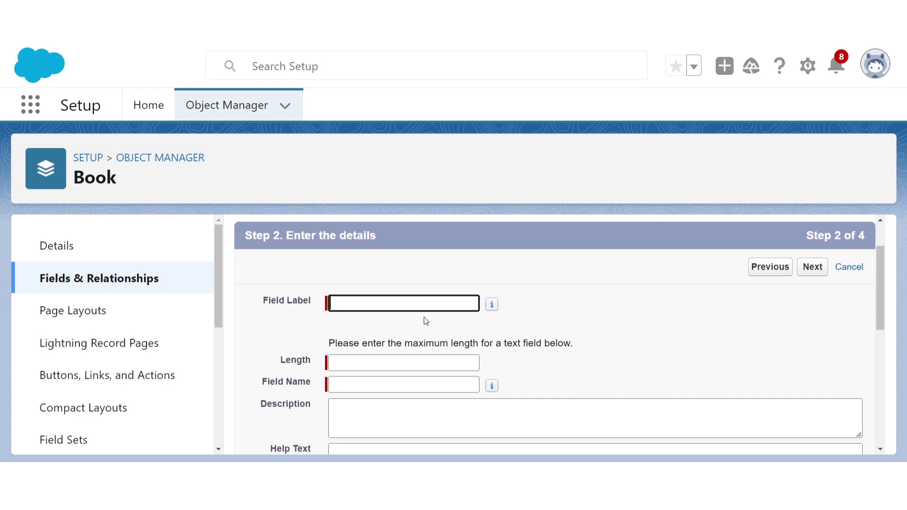
{"action": "scroll", "coordinate": [426, 321], "scroll_direction": "down", "scroll_amount": 1}
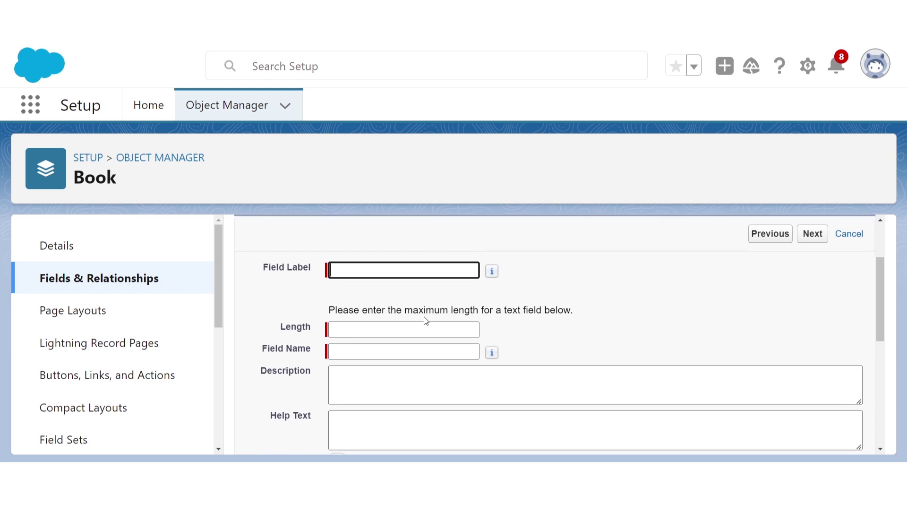
{"action": "left_click", "coordinate": [384, 337]}
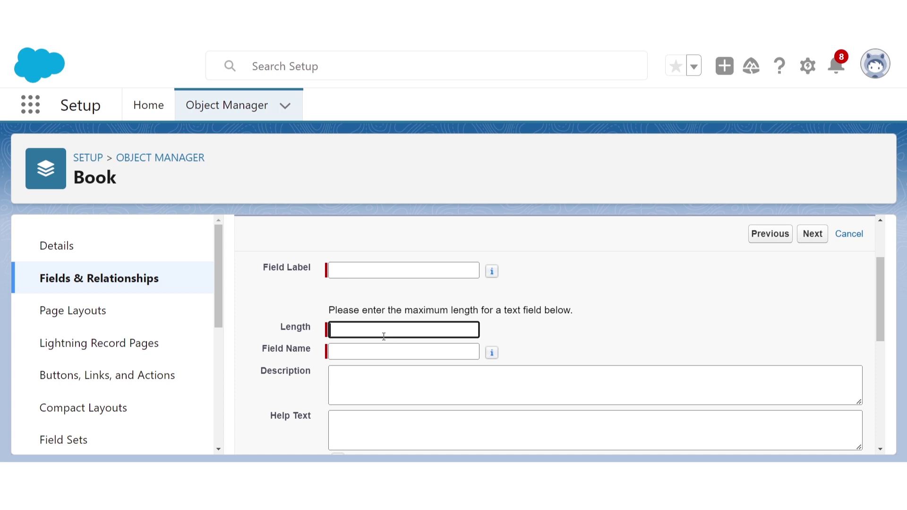
{"action": "type", "text": "255"}
{"action": "left_click", "coordinate": [378, 272]}
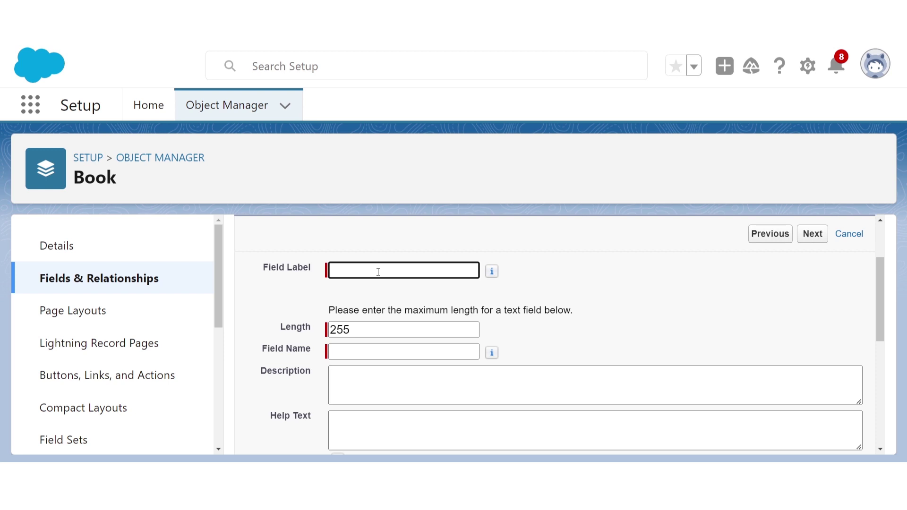
{"action": "type", "text": "Author"}
{"action": "left_click", "coordinate": [581, 325]}
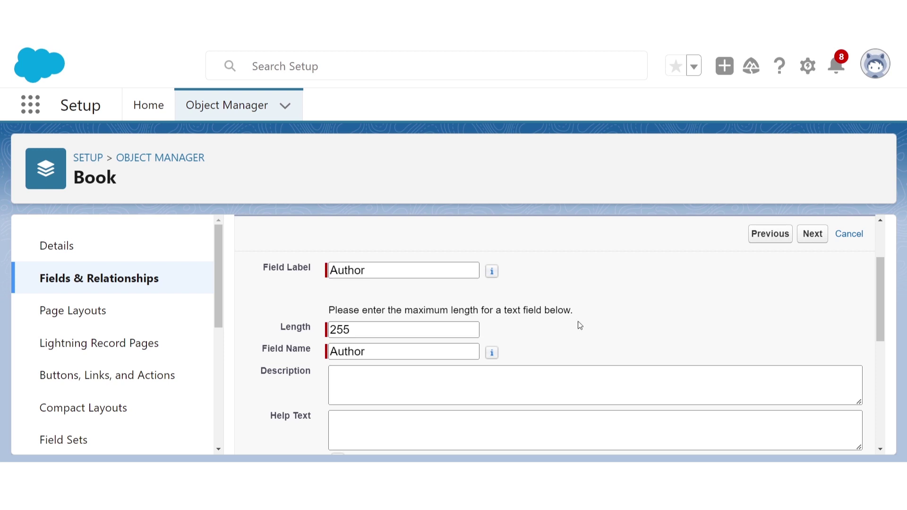
Step: Mark the Author field as required and continue to field-level security
{"action": "scroll", "coordinate": [580, 325], "scroll_direction": "down", "scroll_amount": 2}
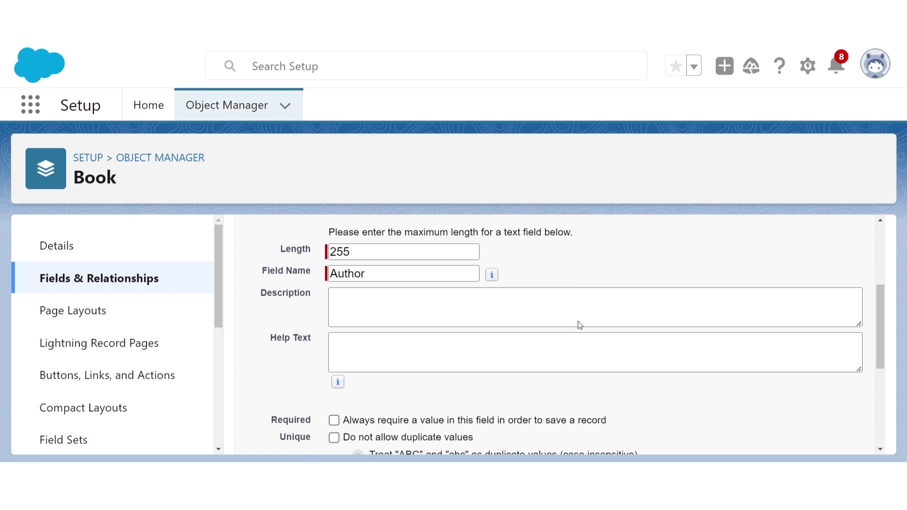
{"action": "scroll", "coordinate": [580, 325], "scroll_direction": "down", "scroll_amount": 1}
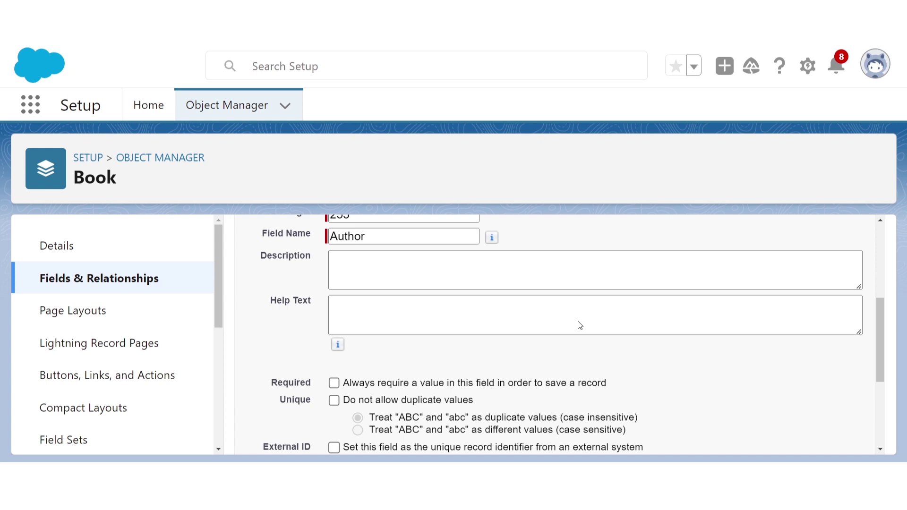
{"action": "scroll", "coordinate": [580, 325], "scroll_direction": "down", "scroll_amount": 1}
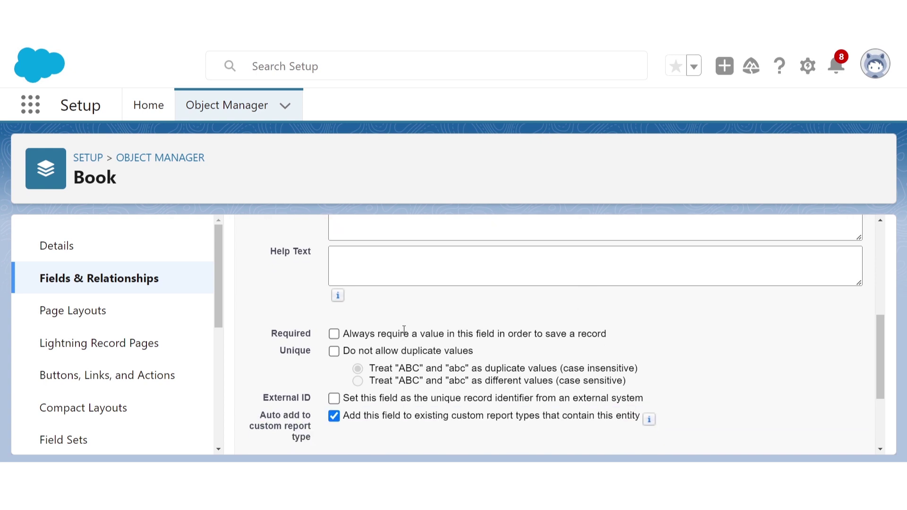
{"action": "left_click", "coordinate": [334, 336]}
{"action": "scroll", "coordinate": [449, 353], "scroll_direction": "down", "scroll_amount": 1}
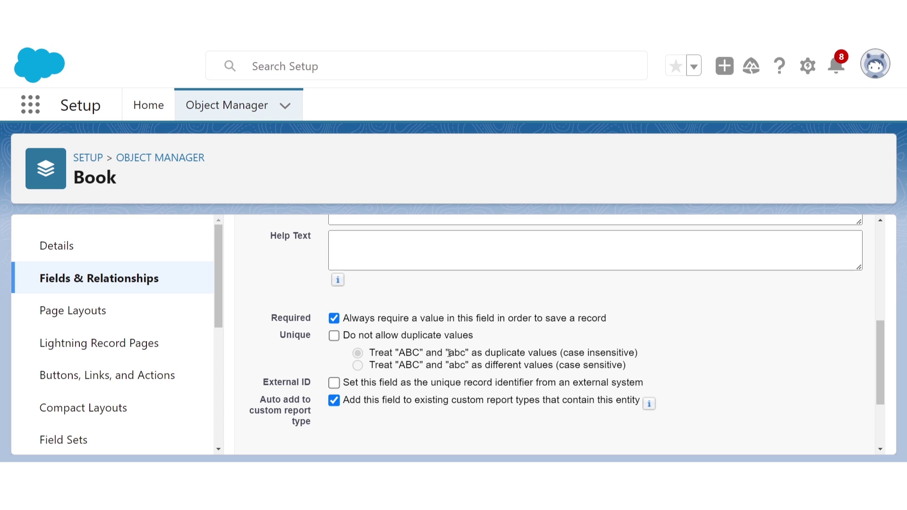
{"action": "scroll", "coordinate": [449, 353], "scroll_direction": "down", "scroll_amount": 5}
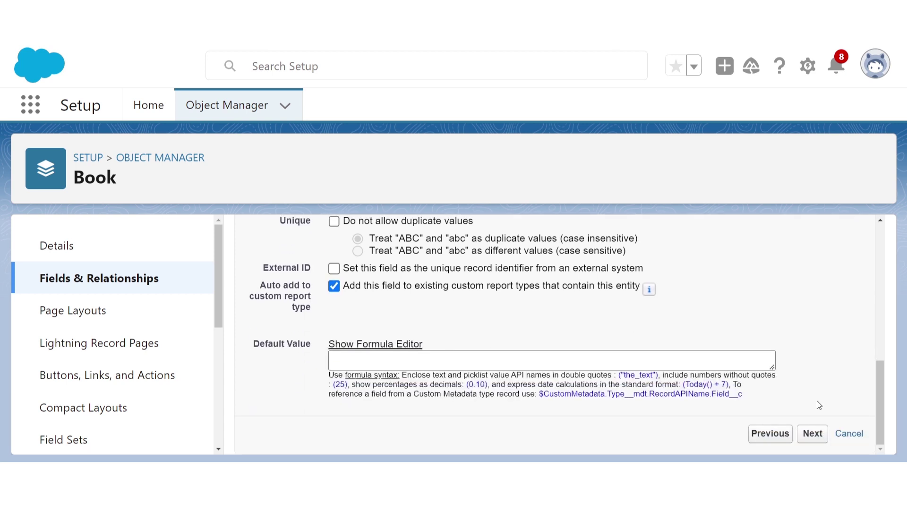
{"action": "left_click", "coordinate": [813, 434]}
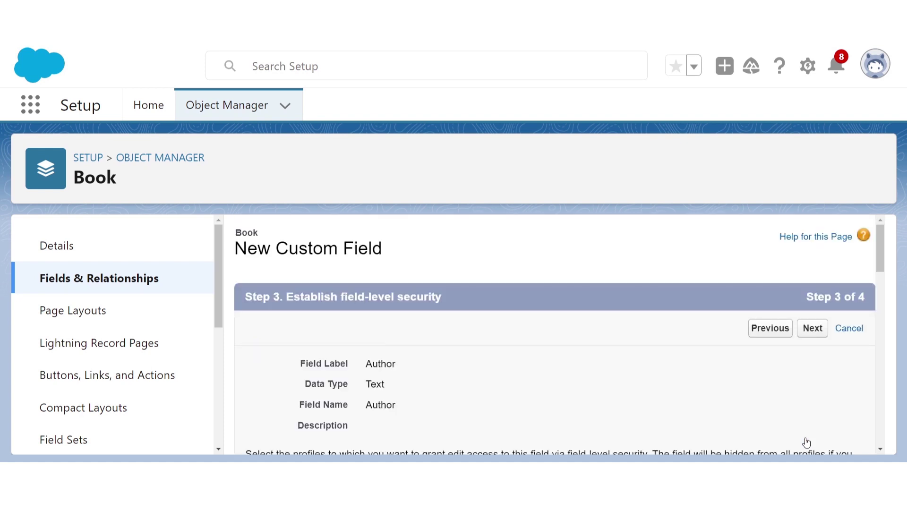
Step: Keep the default security and layout settings and save the Author field
{"action": "scroll", "coordinate": [756, 378], "scroll_direction": "down", "scroll_amount": 2}
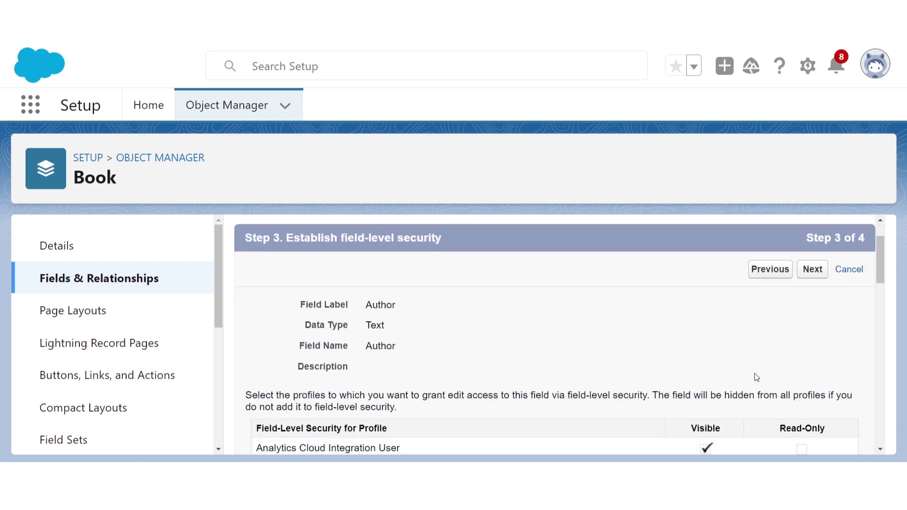
{"action": "left_click", "coordinate": [817, 276]}
{"action": "left_click", "coordinate": [809, 326]}
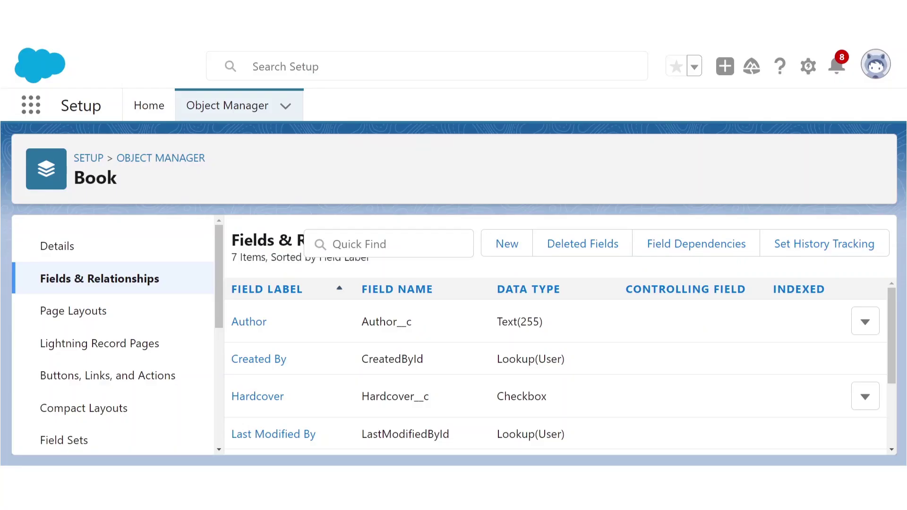
Step: Open the Book Layout in the page layout editor with the field palette collapsed
{"action": "left_click", "coordinate": [138, 312]}
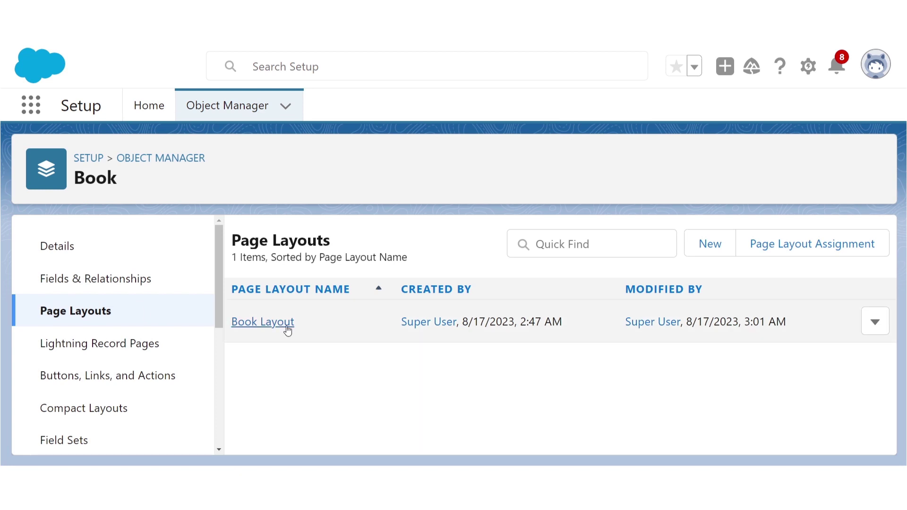
{"action": "left_click", "coordinate": [287, 326]}
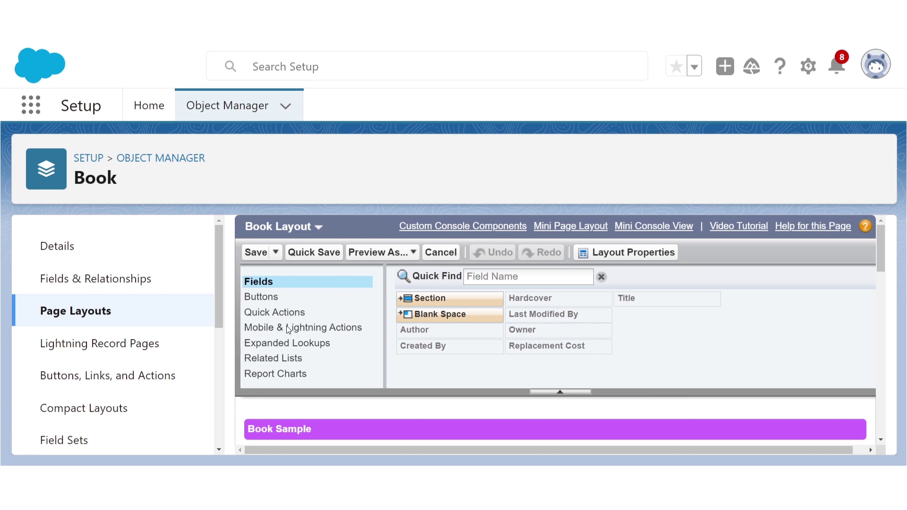
{"action": "left_click", "coordinate": [523, 395]}
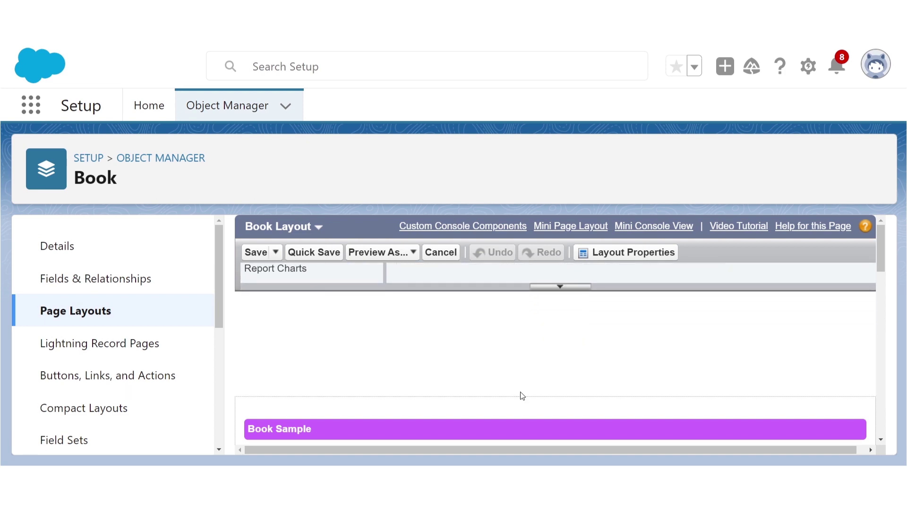
{"action": "scroll", "coordinate": [522, 395], "scroll_direction": "down", "scroll_amount": 6}
{"action": "scroll", "coordinate": [522, 395], "scroll_direction": "down", "scroll_amount": 3}
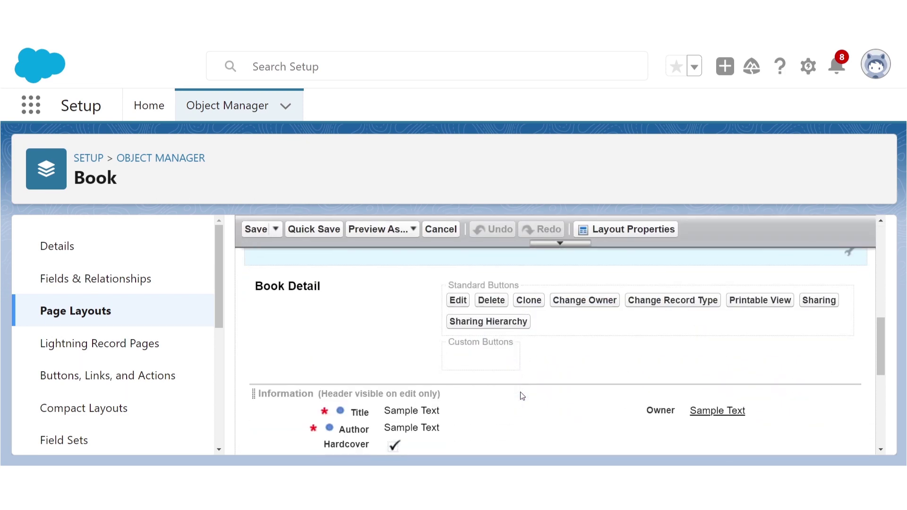
{"action": "scroll", "coordinate": [522, 396], "scroll_direction": "down", "scroll_amount": 1}
{"action": "scroll", "coordinate": [523, 396], "scroll_direction": "down", "scroll_amount": 1}
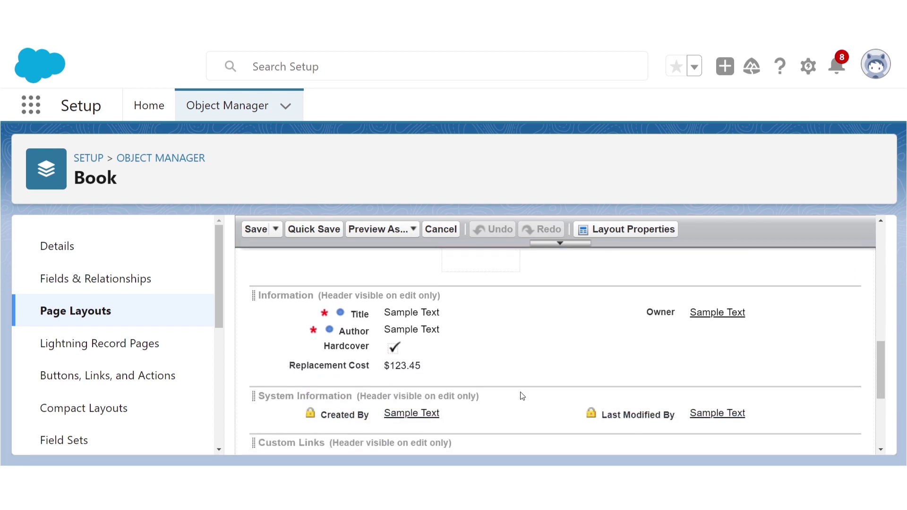
Step: Move Owner to System Information, Hardcover and Replacement Cost to the right column, and save
{"action": "left_click_drag", "start_coordinate": [670, 310], "coordinate": [548, 414]}
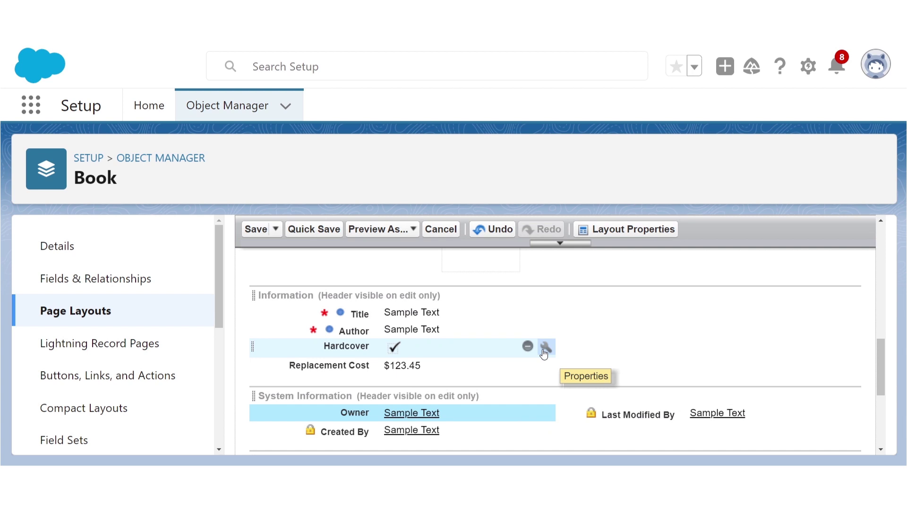
{"action": "left_click_drag", "start_coordinate": [416, 351], "coordinate": [635, 321]}
{"action": "left_click_drag", "start_coordinate": [416, 348], "coordinate": [617, 353]}
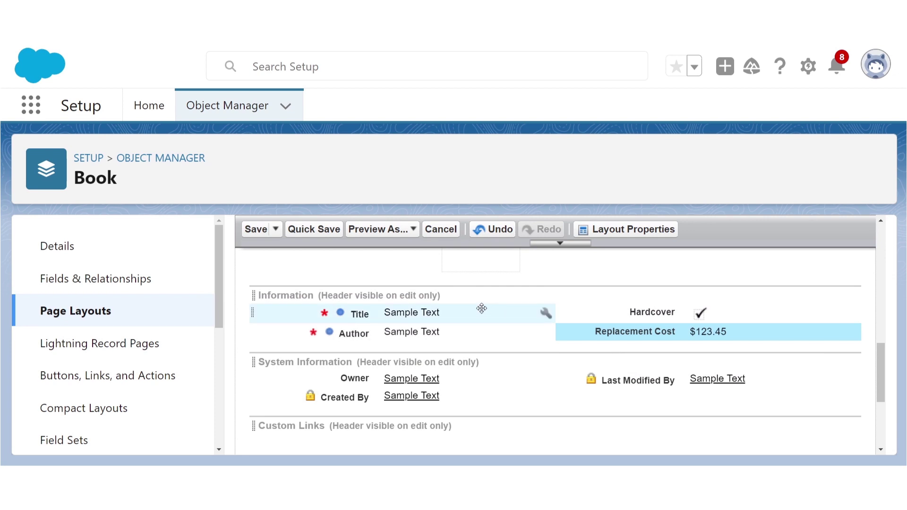
{"action": "left_click", "coordinate": [256, 230]}
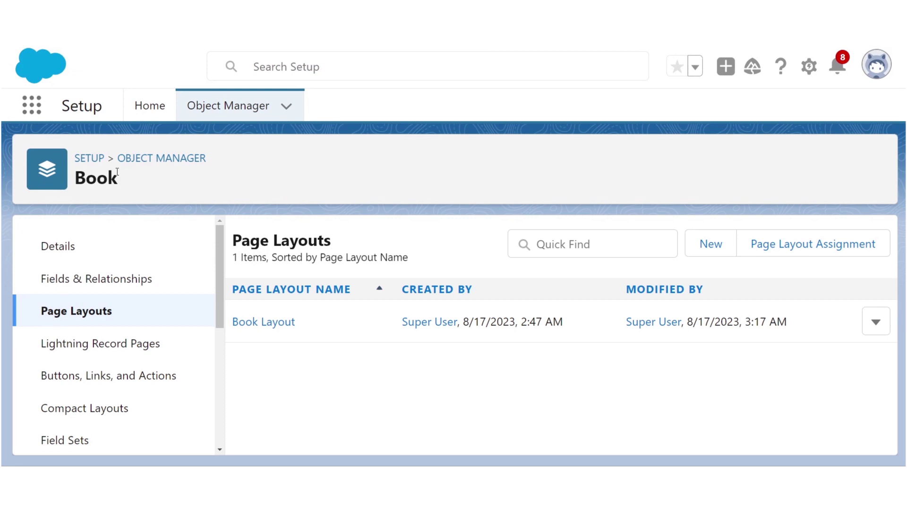
Step: Find Books in the App Launcher and open its Recently Viewed list
{"action": "left_click", "coordinate": [32, 105]}
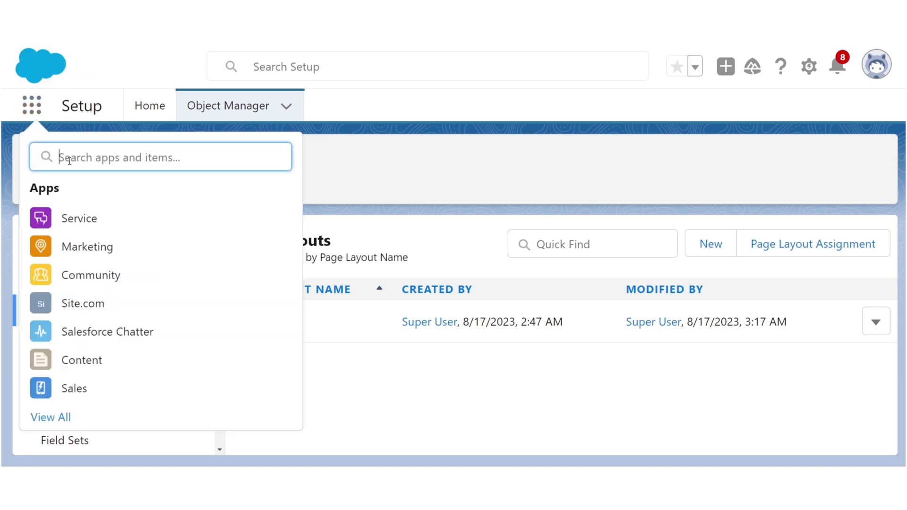
{"action": "type", "text": "Books"}
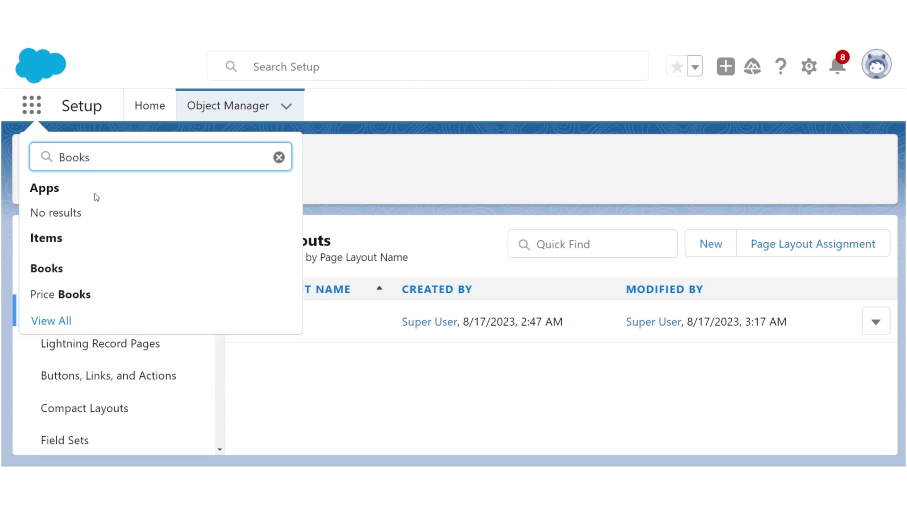
{"action": "left_click", "coordinate": [47, 268]}
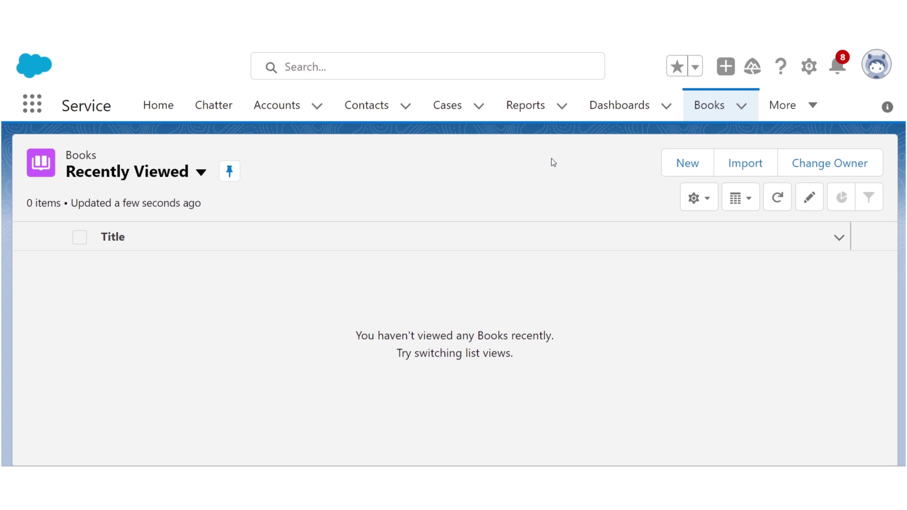
Step: Create and save a Harry Potter Book with its author, Hardcover ticked and Replacement Cost 35.00
{"action": "left_click", "coordinate": [680, 165]}
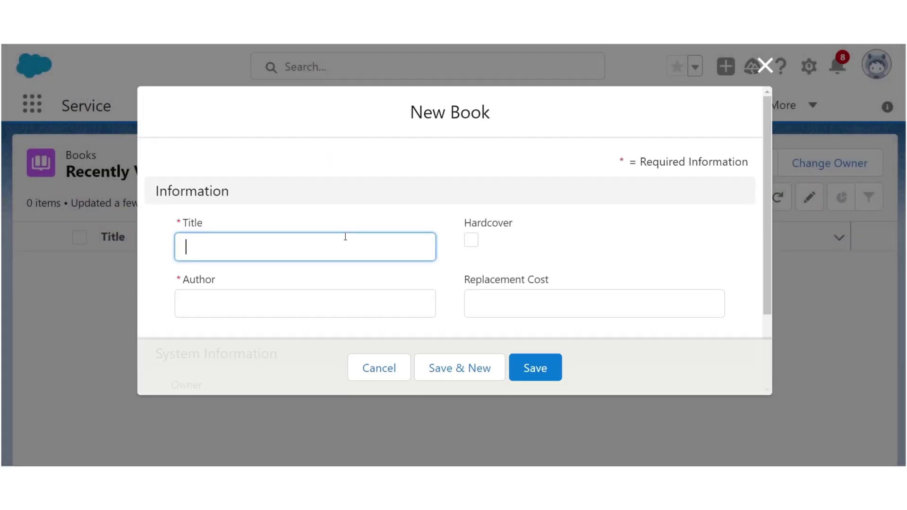
{"action": "type", "text": "Harry Potter"}
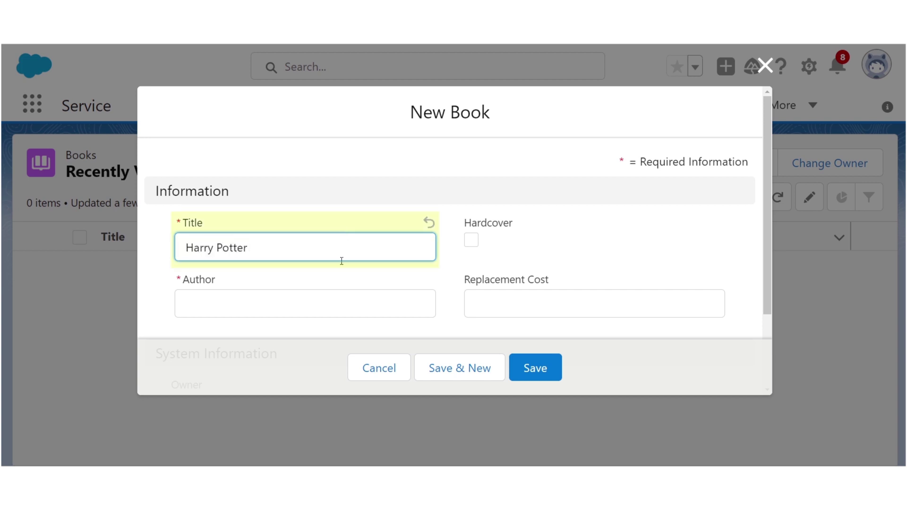
{"action": "left_click", "coordinate": [332, 313]}
{"action": "type", "text": "JK Rowling"}
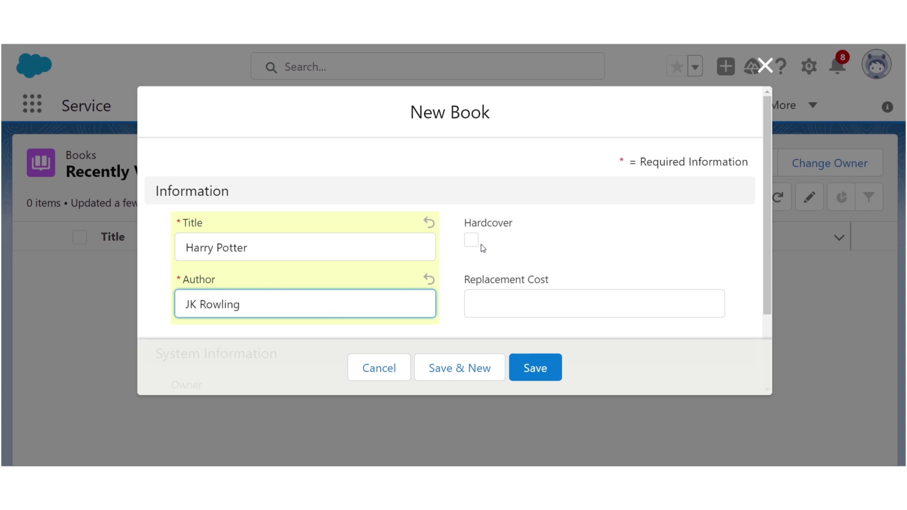
{"action": "left_click", "coordinate": [471, 240]}
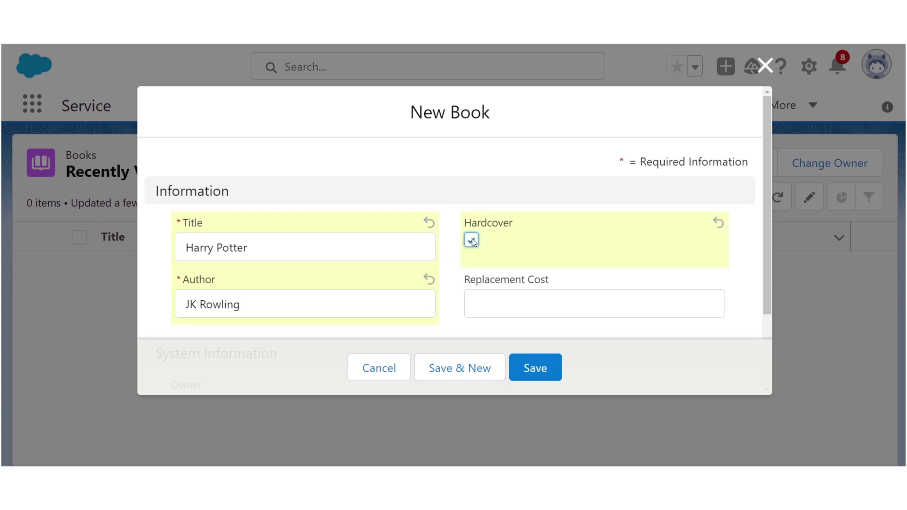
{"action": "left_click", "coordinate": [496, 295]}
{"action": "type", "text": "35"}
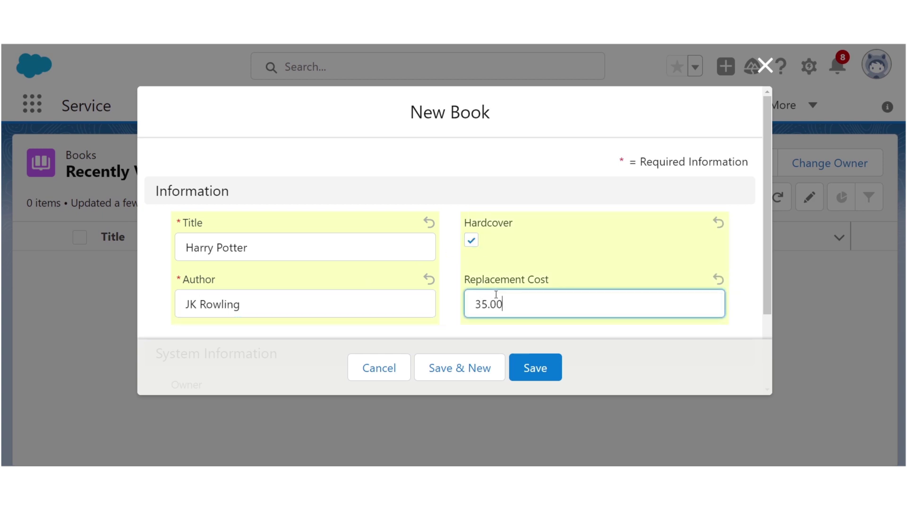
{"action": "left_click", "coordinate": [529, 371]}
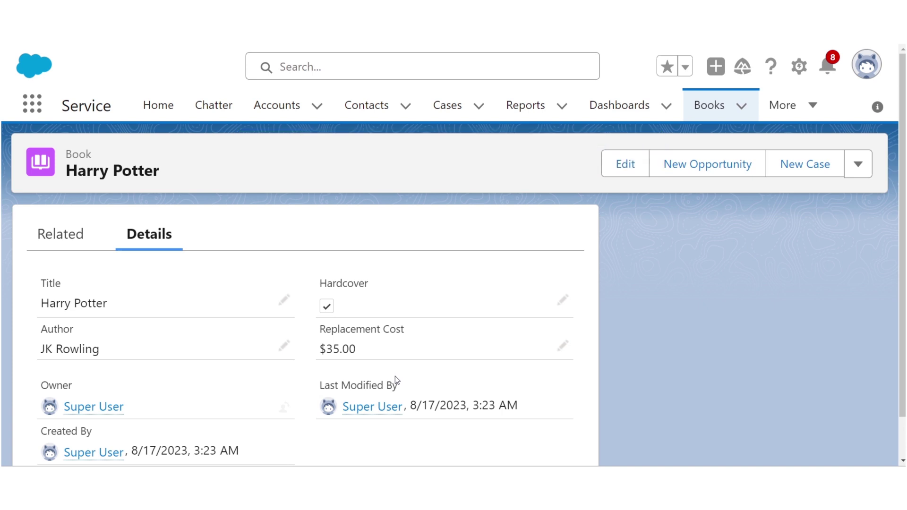
Step: Inline-edit the Harry Potter record's Author, deleting its final letter, and save
{"action": "scroll", "coordinate": [395, 380], "scroll_direction": "down", "scroll_amount": 1}
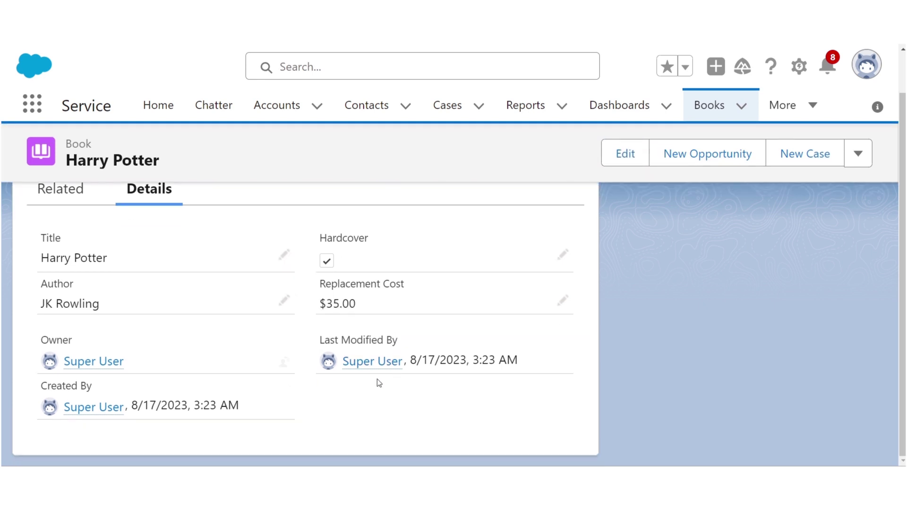
{"action": "left_click", "coordinate": [284, 302]}
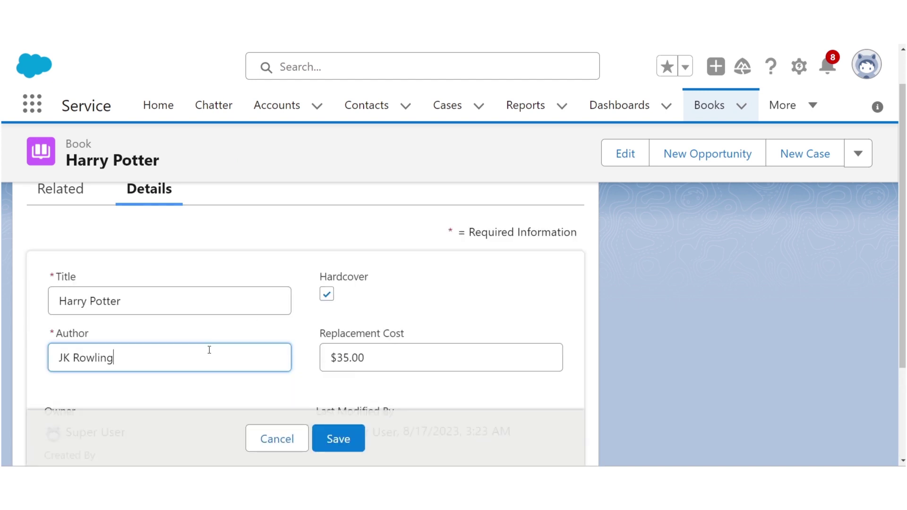
{"action": "key", "text": "BackSpace"}
{"action": "left_click", "coordinate": [329, 441]}
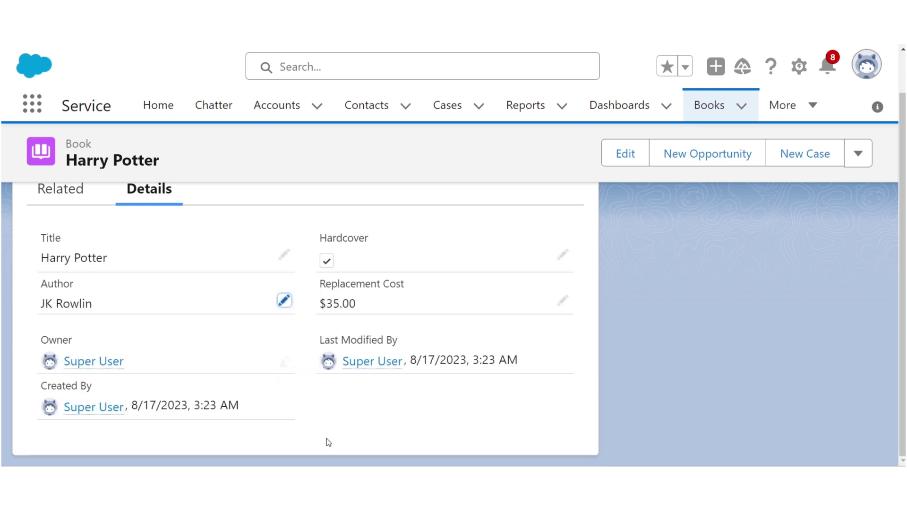